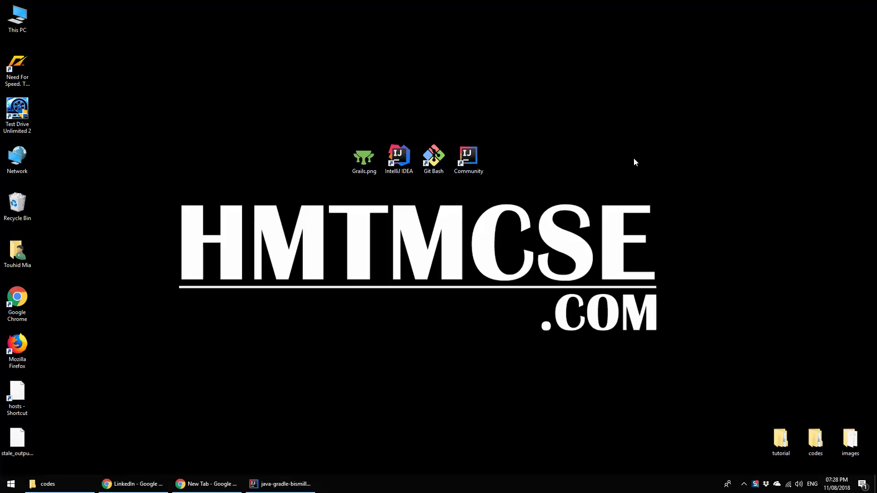
- Restore the guest Chrome window showing a blank new tab from the taskbar
left_click(208, 483)
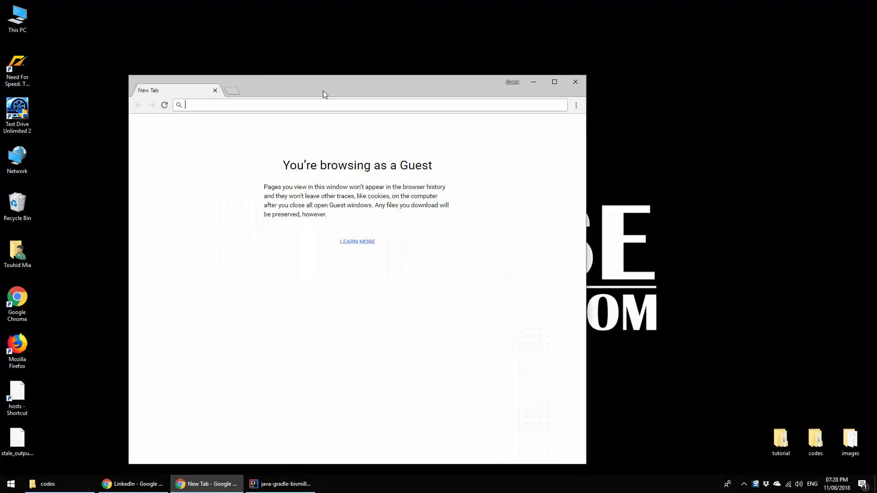
- Maximize Chrome, read hmtmcse.com's How To Create Gradle Java Project tutorial, then return to IntelliJ
left_click(555, 83)
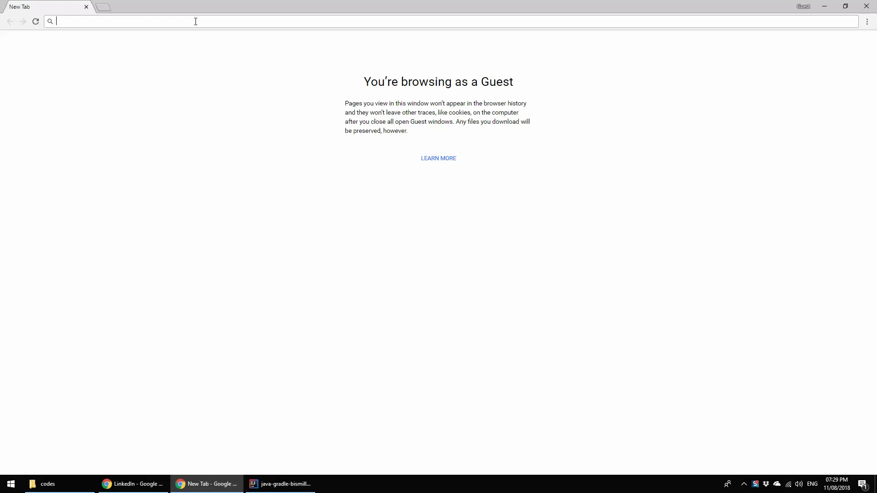
type("hmtmcse.com")
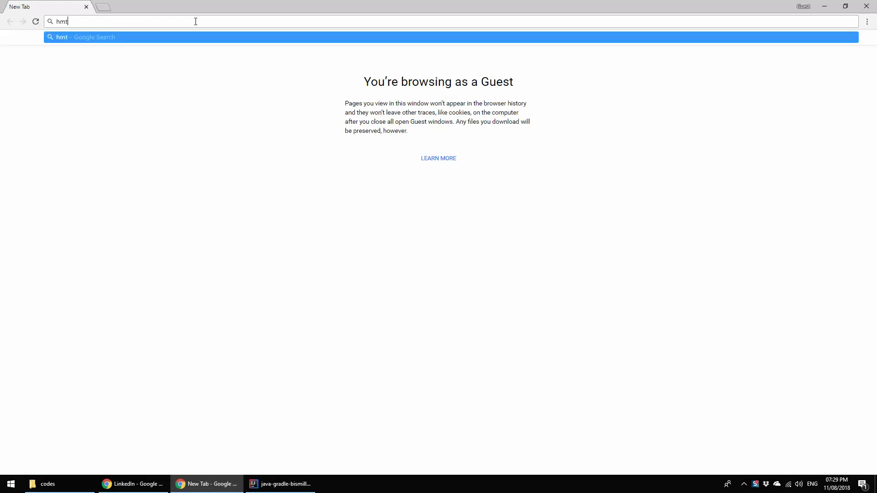
key("Return")
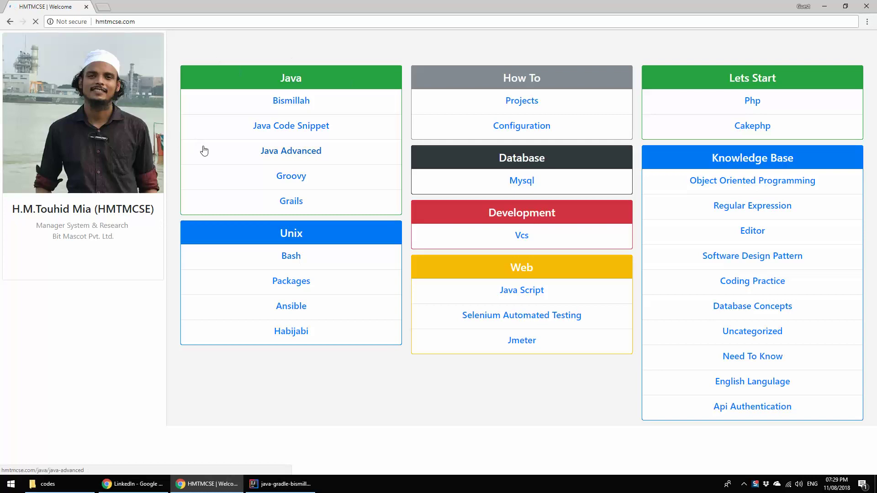
left_click(515, 102)
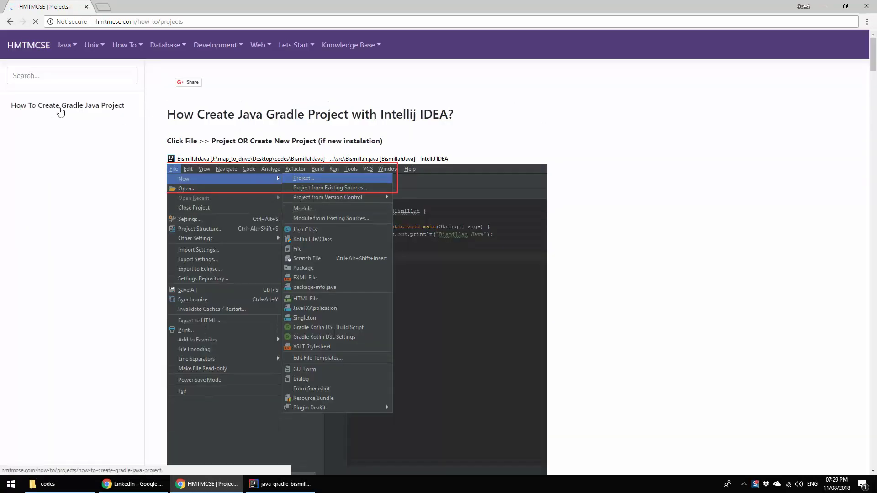
left_click(115, 107)
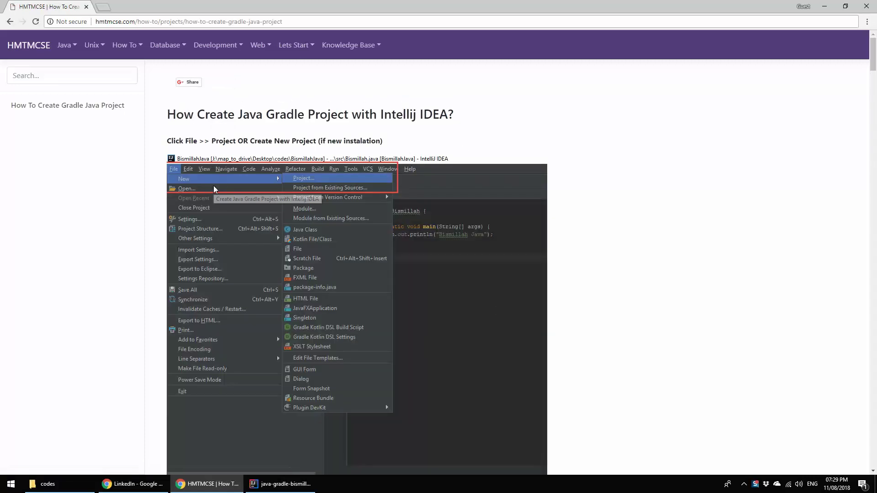
scroll(277, 312, "down", 1)
scroll(278, 312, "up", 1)
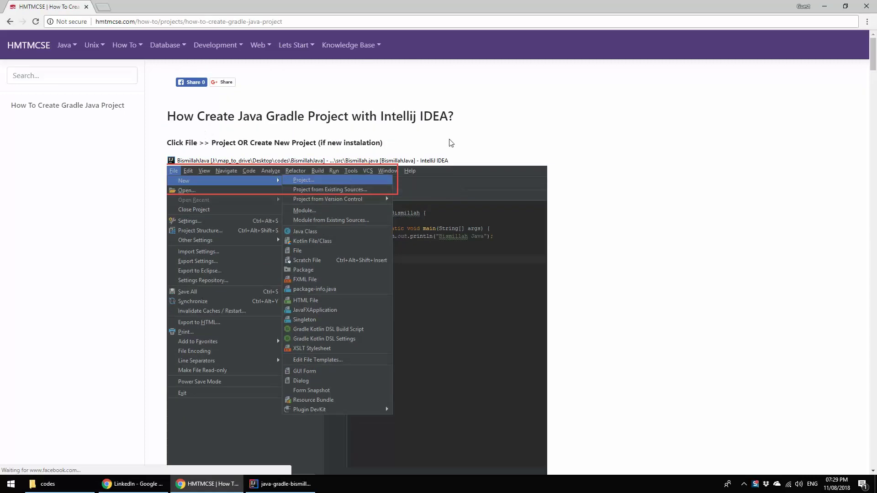
scroll(450, 144, "down", 3)
scroll(450, 148, "down", 2)
scroll(346, 149, "down", 2)
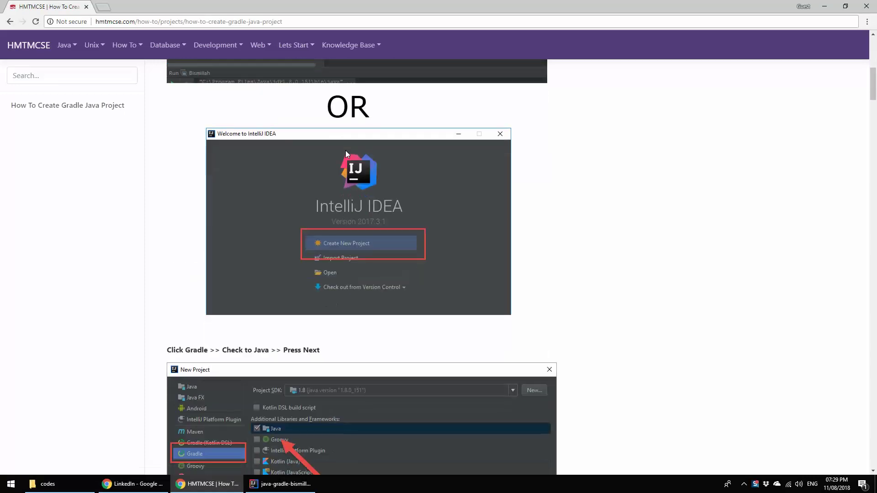
scroll(345, 154, "down", 3)
scroll(345, 153, "down", 3)
scroll(345, 154, "down", 2)
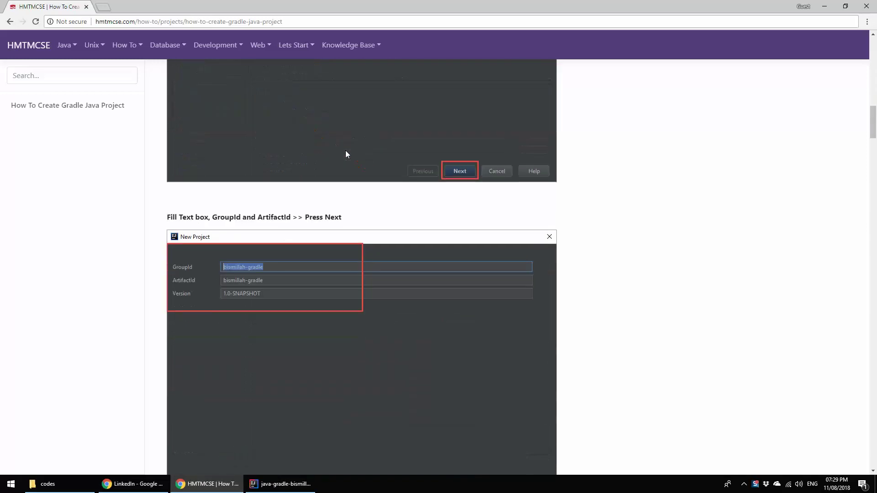
scroll(346, 153, "down", 3)
scroll(346, 154, "down", 3)
scroll(345, 154, "down", 3)
scroll(346, 154, "down", 2)
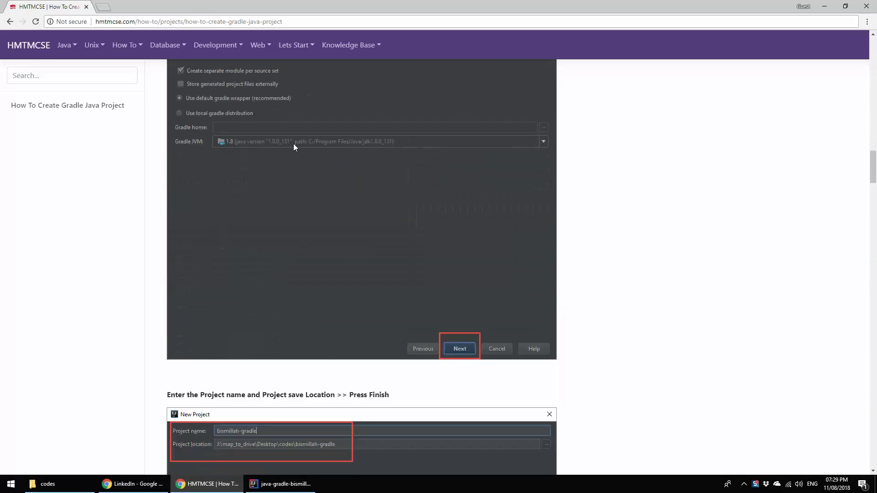
scroll(363, 243, "down", 3)
scroll(363, 243, "down", 3)
scroll(362, 243, "down", 3)
scroll(363, 243, "down", 1)
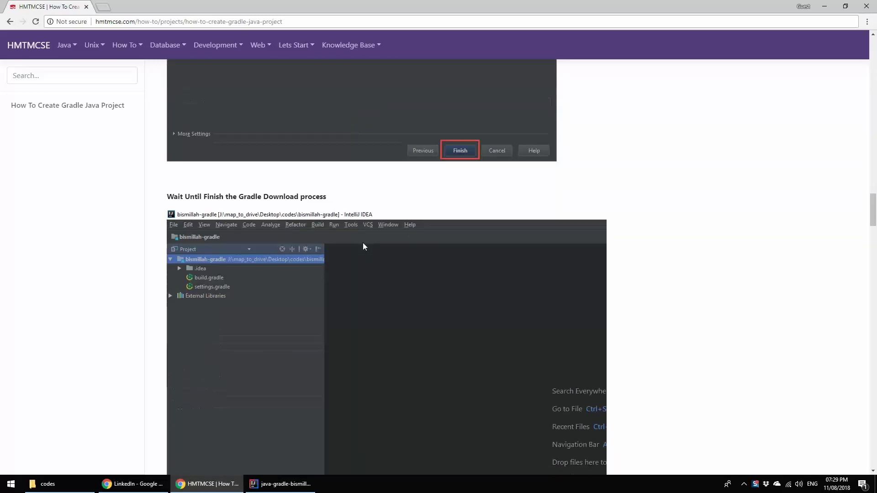
scroll(363, 243, "down", 3)
scroll(362, 242, "down", 3)
scroll(362, 243, "down", 1)
scroll(363, 243, "down", 2)
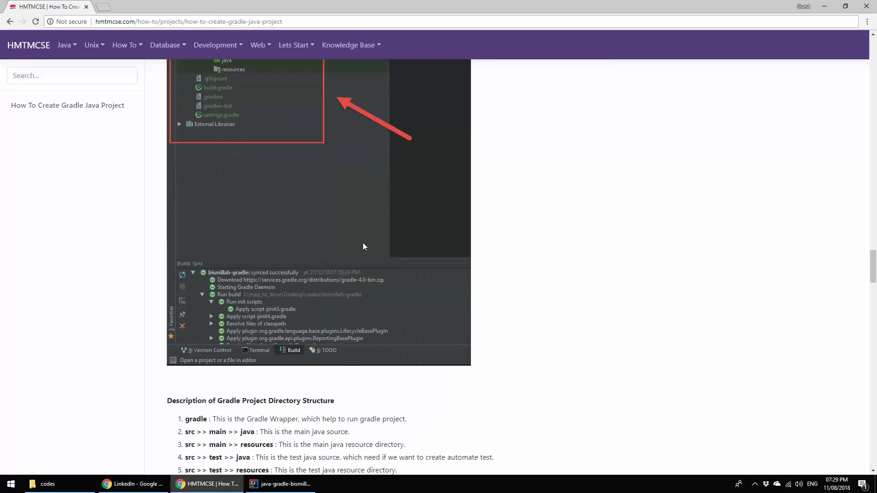
scroll(363, 243, "down", 3)
scroll(362, 242, "down", 4)
scroll(363, 243, "down", 3)
scroll(363, 243, "up", 4)
scroll(363, 242, "up", 6)
scroll(362, 243, "up", 4)
scroll(362, 242, "up", 3)
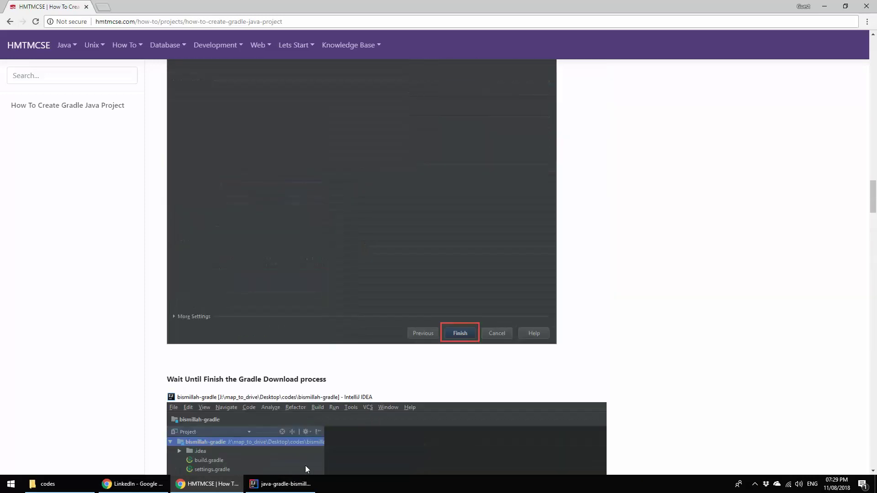
left_click(280, 483)
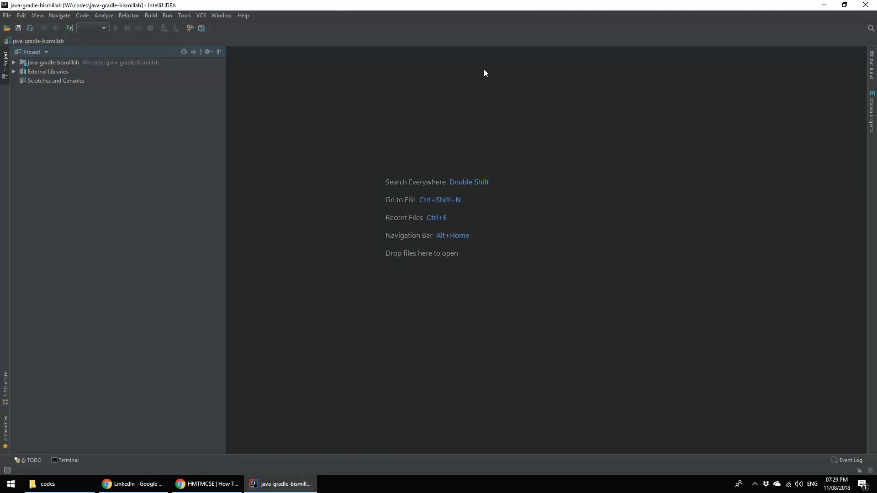
- Begin a new Gradle project with Java, checking the tutorial before advancing past that page
left_click(7, 15)
mouse_move(42, 25)
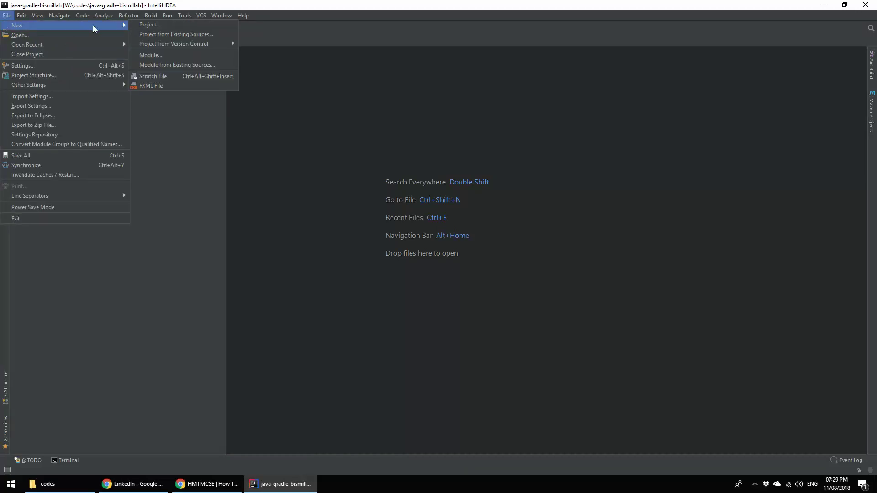
left_click(145, 26)
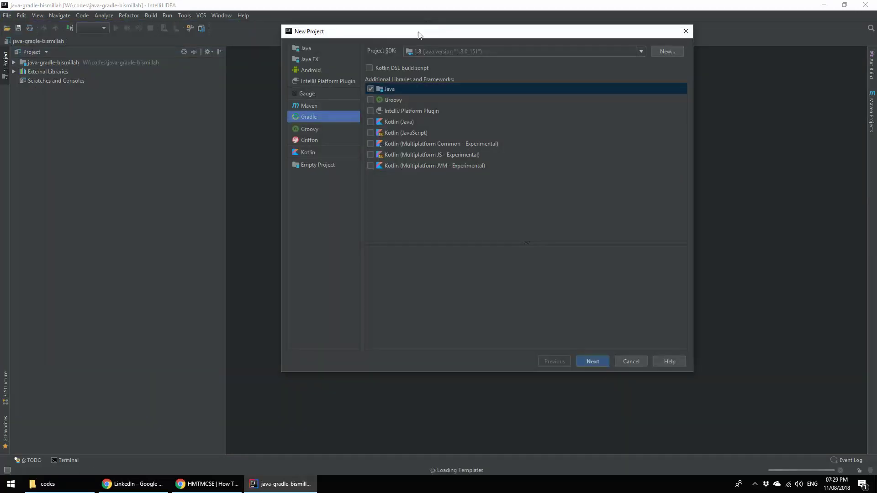
left_click_drag(418, 31, 392, 84)
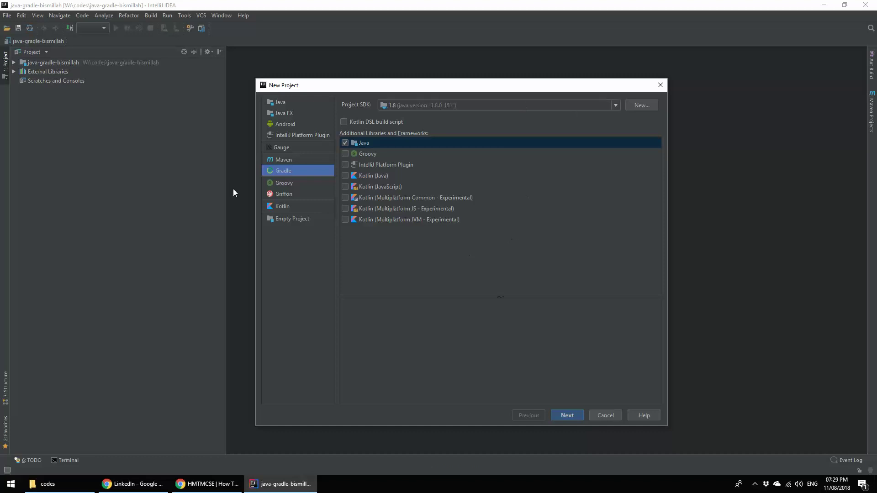
left_click(209, 483)
scroll(328, 218, "up", 3)
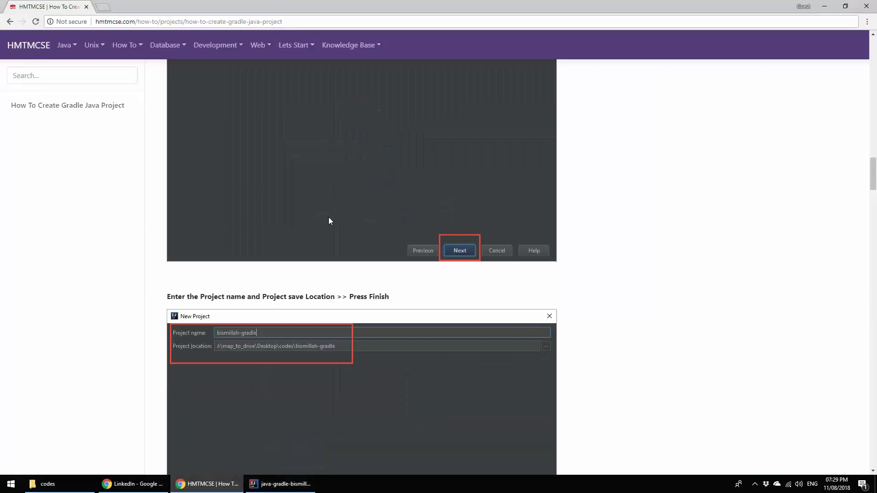
scroll(328, 217, "up", 3)
scroll(329, 218, "up", 3)
scroll(328, 221, "down", 1)
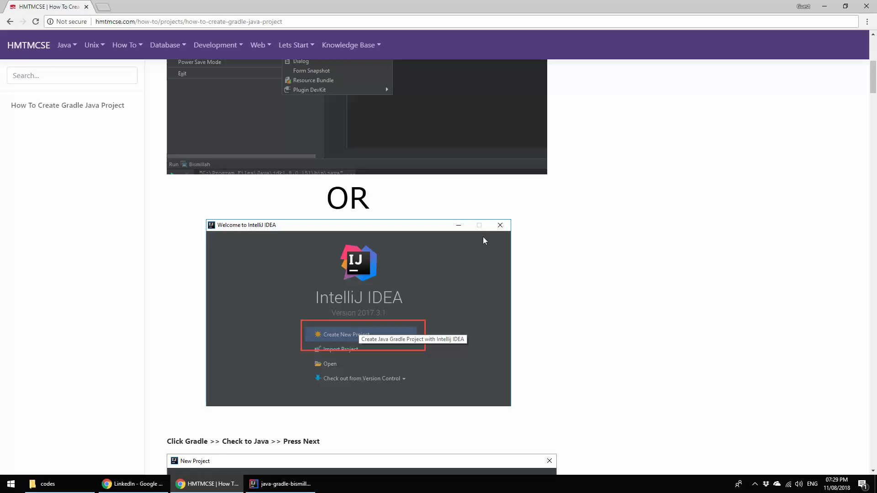
key("alt+Tab")
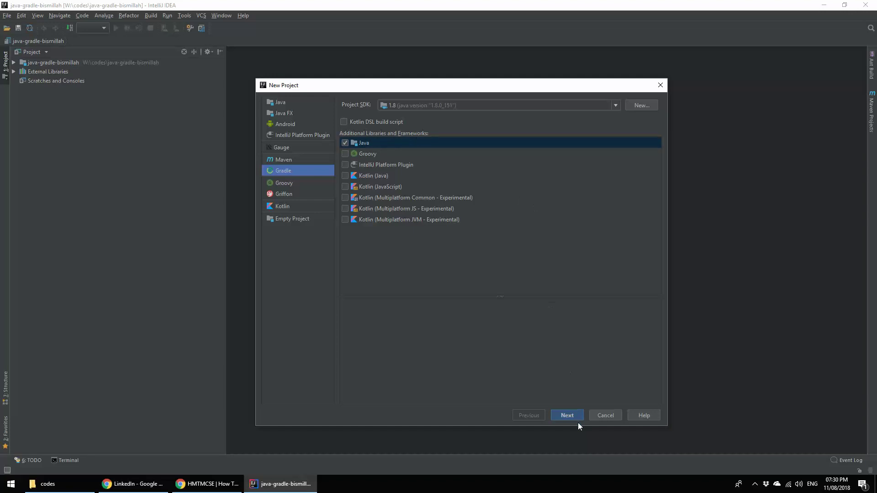
left_click(567, 415)
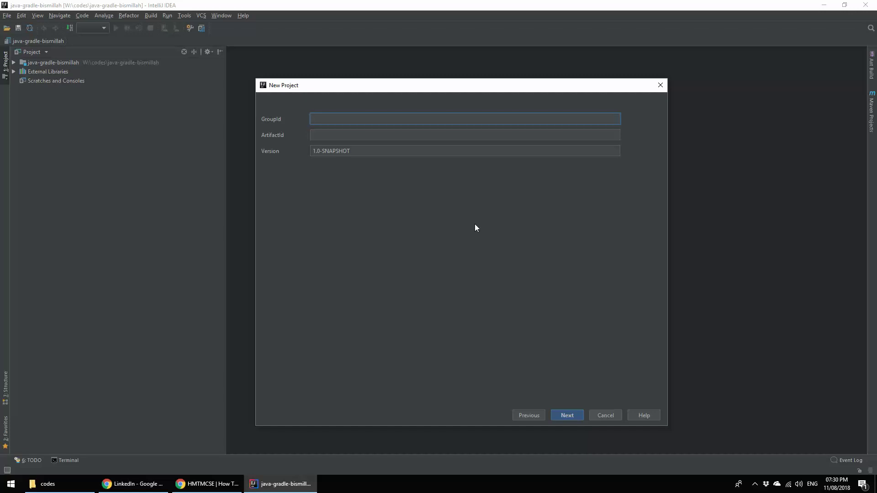
type("com")
type(".hmtmcse")
- Enter GroupId com.hmtmcse and ArtifactId java-gradle-bismillah, keeping Version 1.0-SNAPSHOT
left_click(327, 136)
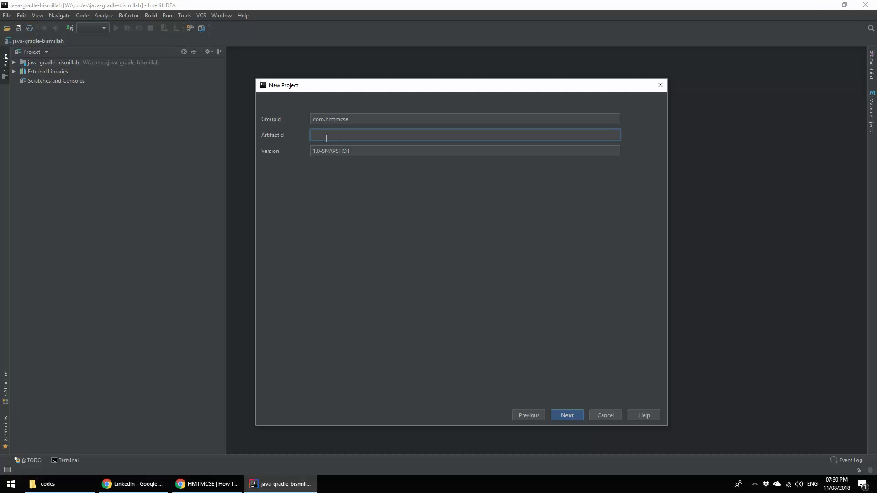
type("java")
type("-gra")
type("dle-bis")
type("millah")
double_click(363, 150)
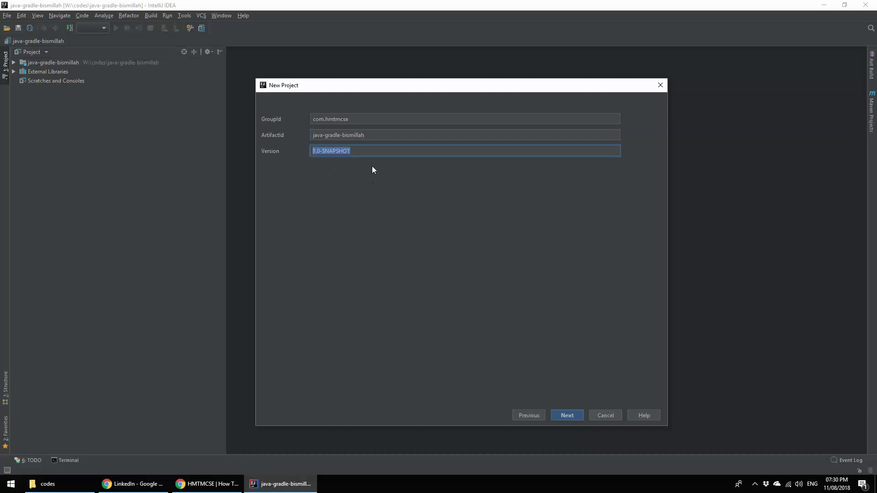
left_click(371, 150)
- Advance to the Gradle settings page, keeping the default Gradle wrapper and JDK 1.8
left_click(572, 415)
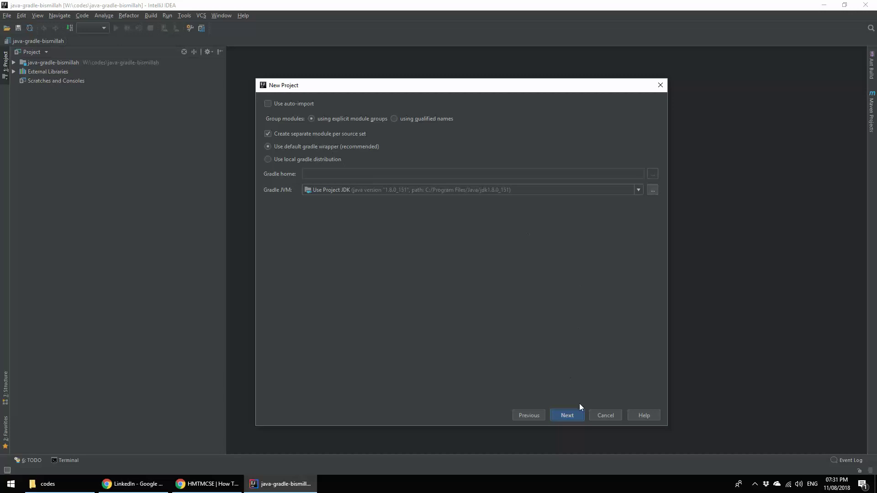
- Set the project location to a new java-gradle-bismillah-youtube folder and create the project
left_click(576, 416)
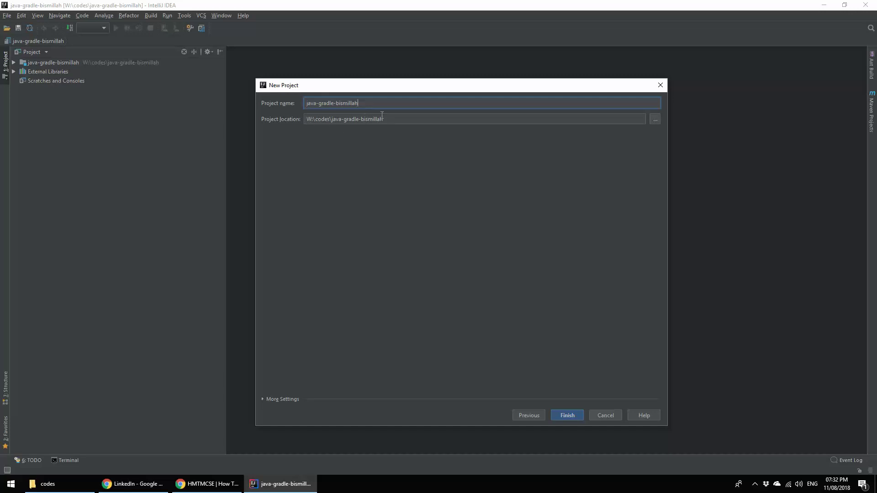
left_click(391, 121)
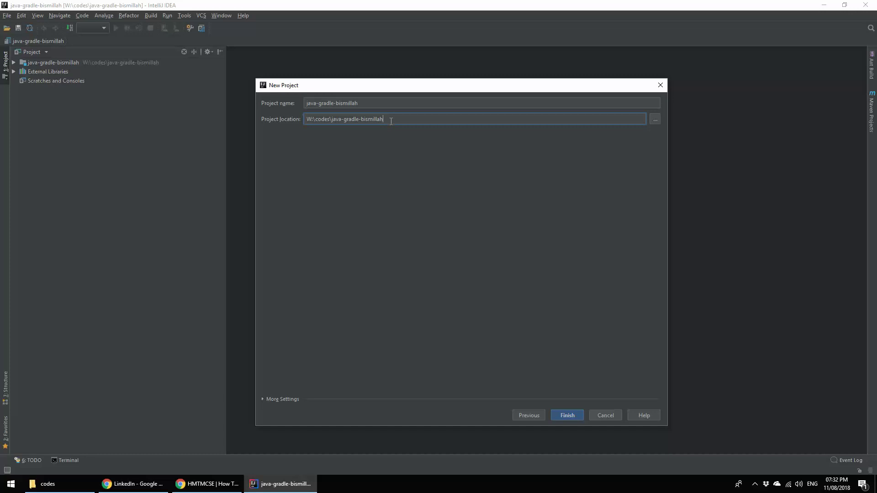
type("-youtube")
left_click(571, 416)
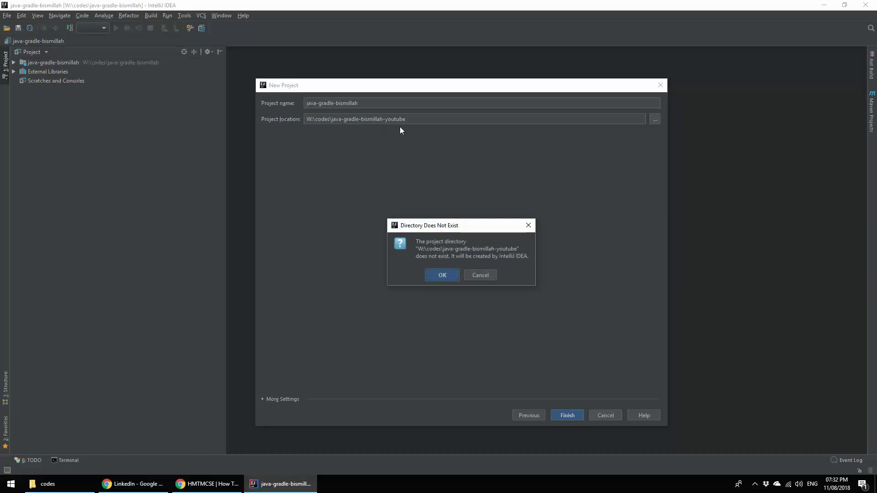
left_click(440, 275)
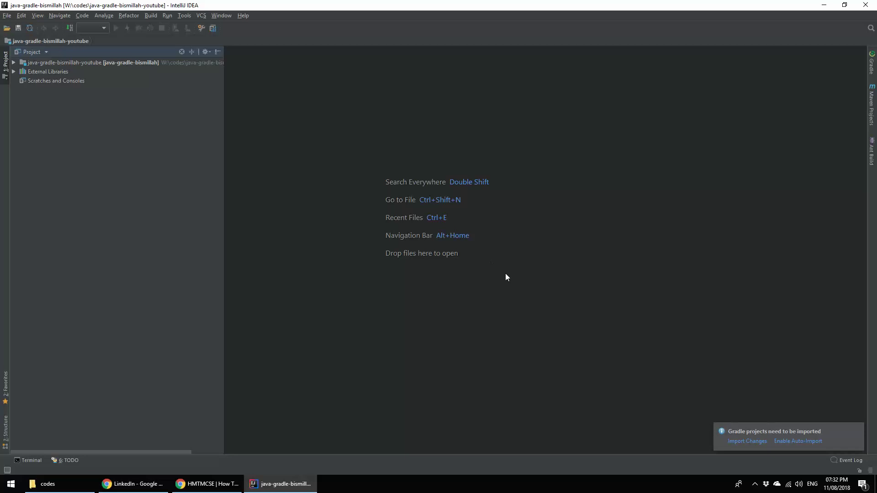
- Expand the project, import the Gradle changes, and open build.gradle
double_click(79, 62)
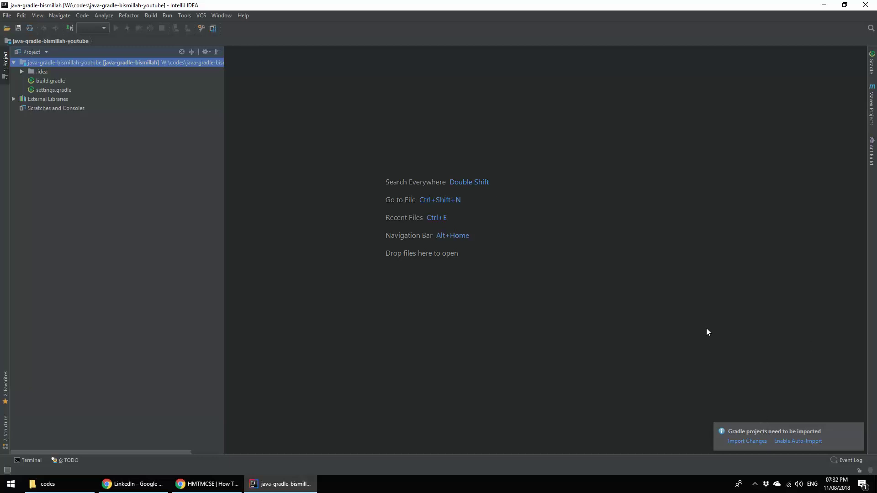
left_click(747, 441)
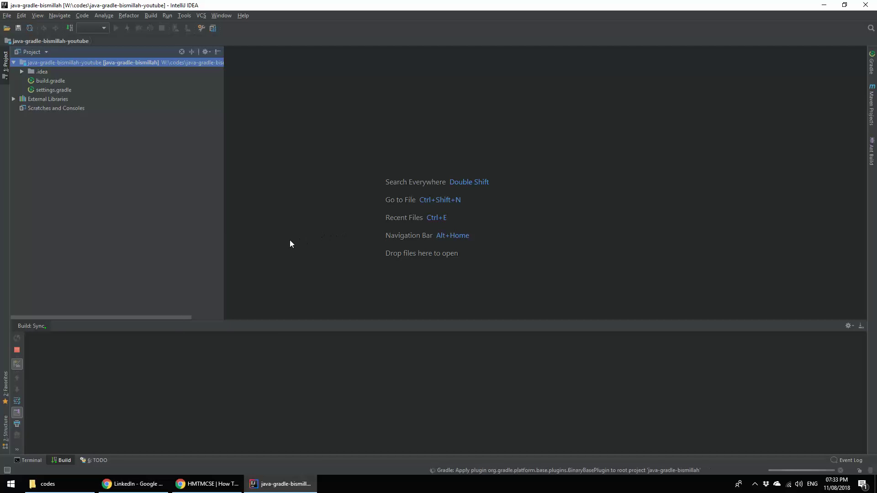
left_click(41, 81)
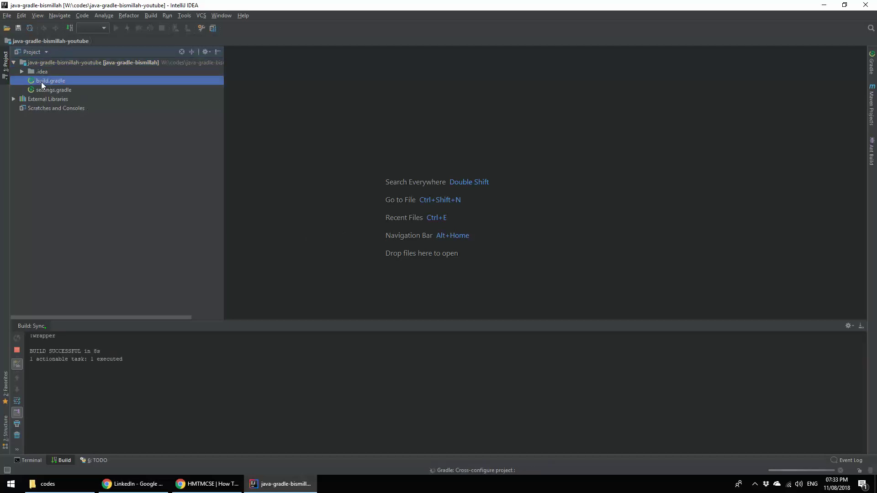
double_click(73, 81)
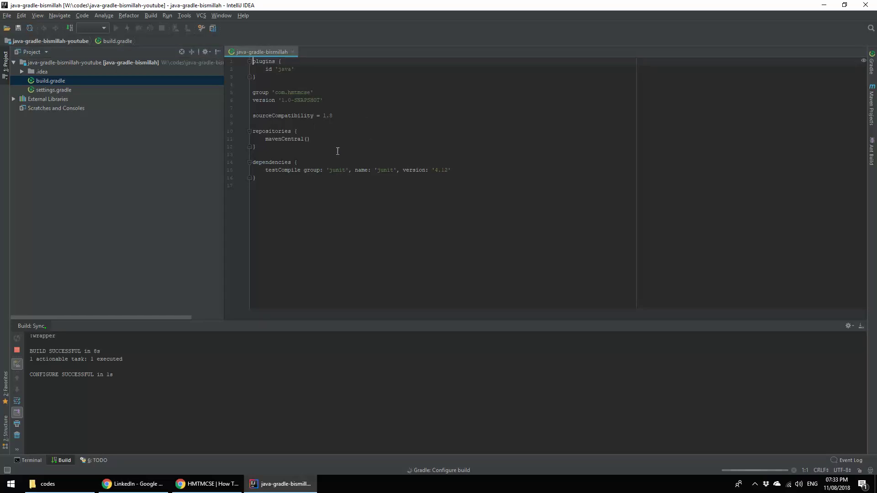
- Highlight the plugins block in build.gradle and dismiss the Gradle wrapper tip
left_click_drag(258, 79, 252, 62)
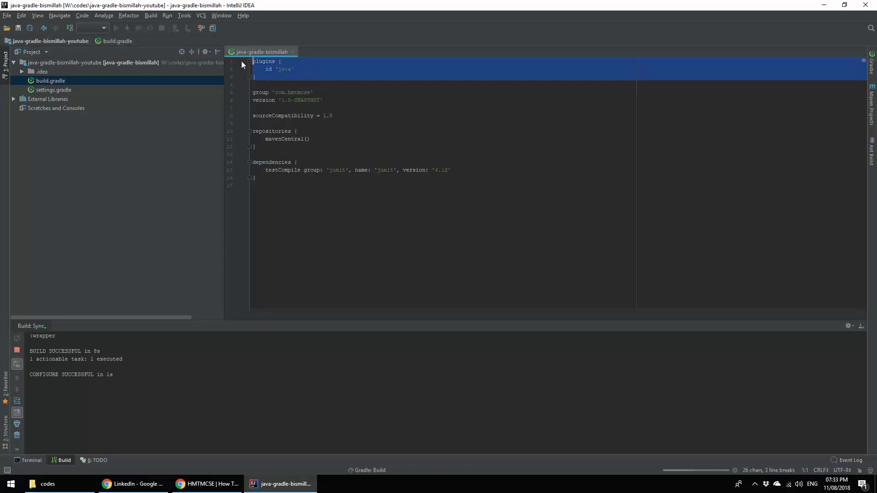
left_click(283, 95)
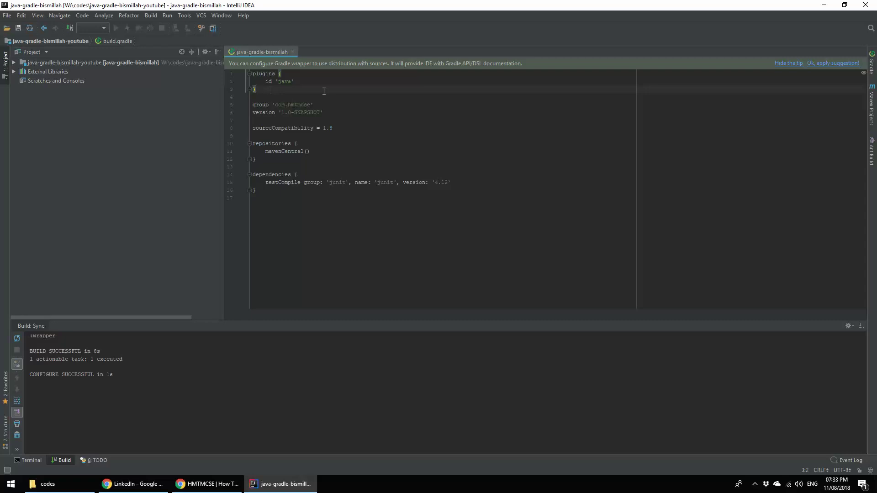
left_click(782, 65)
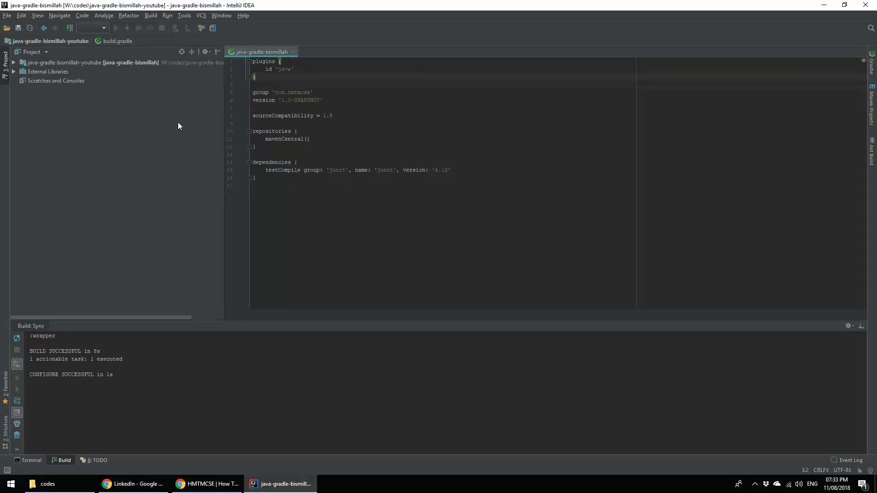
double_click(68, 62)
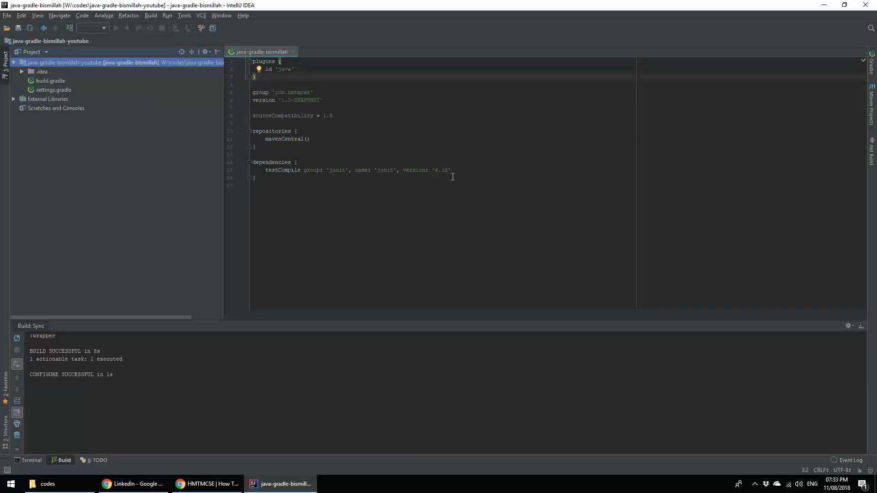
mouse_move(257, 77)
left_mouse_down()
mouse_move(241, 63)
mouse_move(294, 69)
mouse_move(231, 100)
left_mouse_up()
left_click(264, 70)
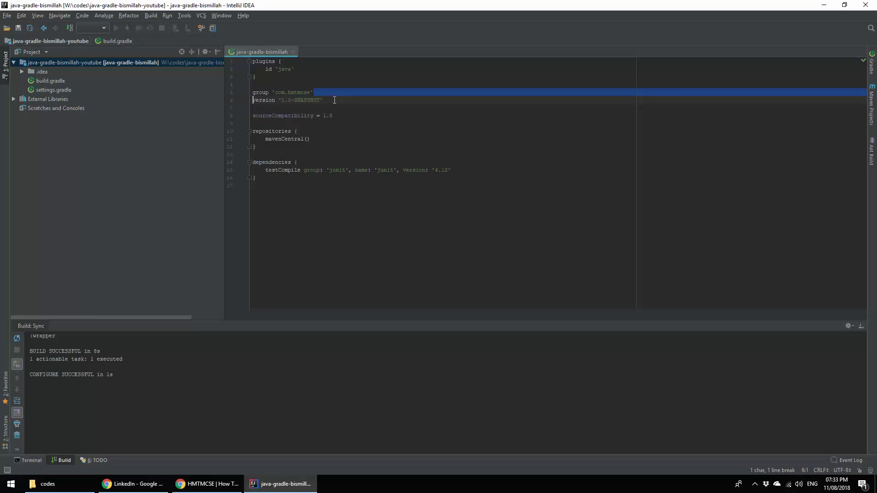
- Highlight the sourceCompatibility = 1.8 line, the repositories block and the dependencies block
left_click(336, 115)
left_click_drag(334, 115, 230, 120)
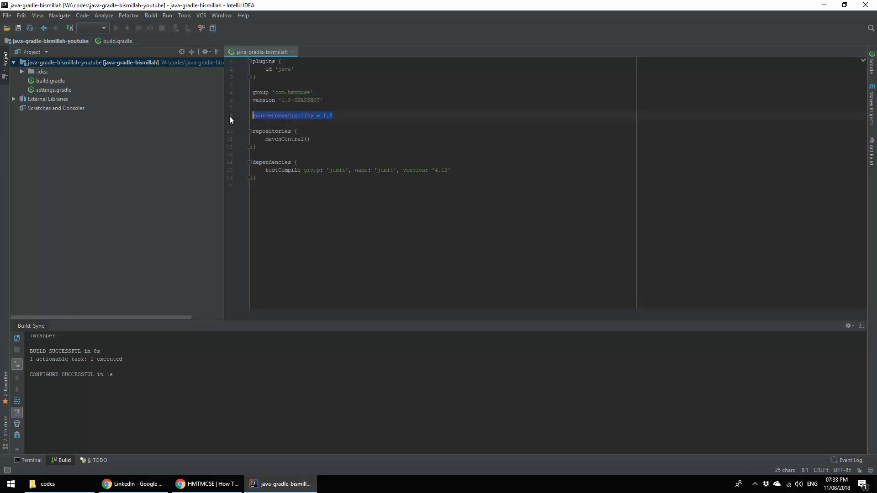
left_click_drag(265, 139, 248, 132)
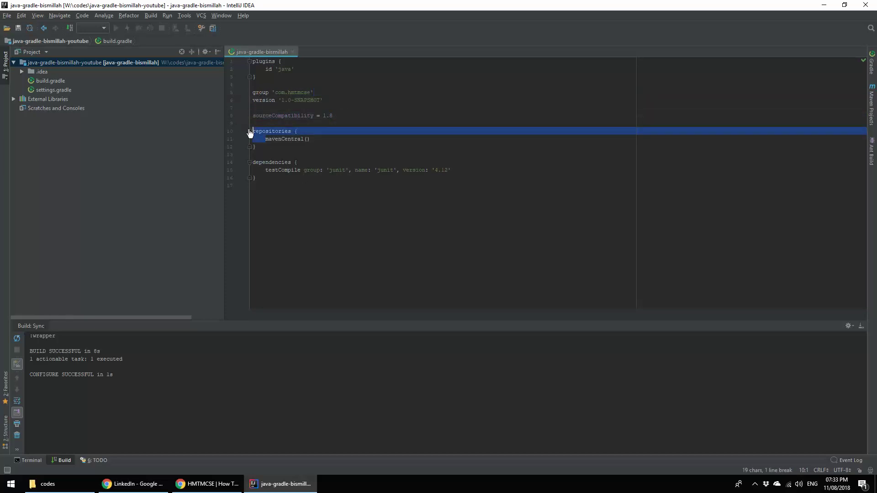
left_click(283, 147)
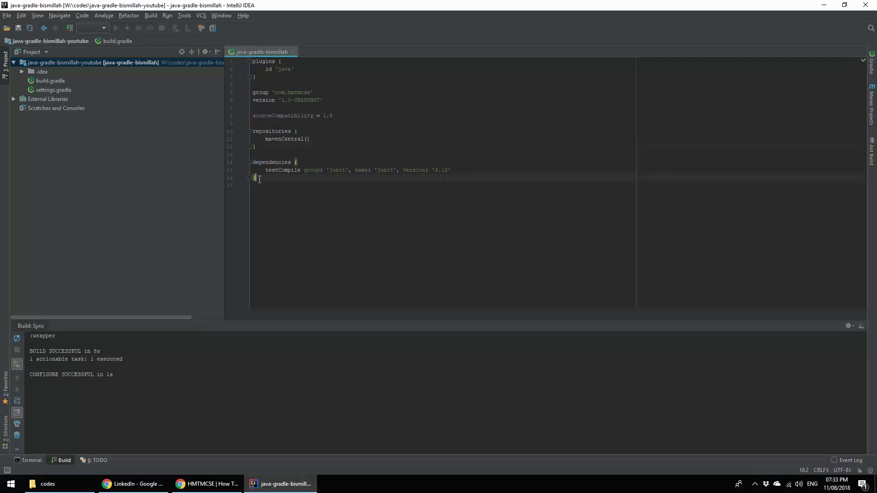
left_click_drag(260, 180, 234, 157)
key("shift+Down")
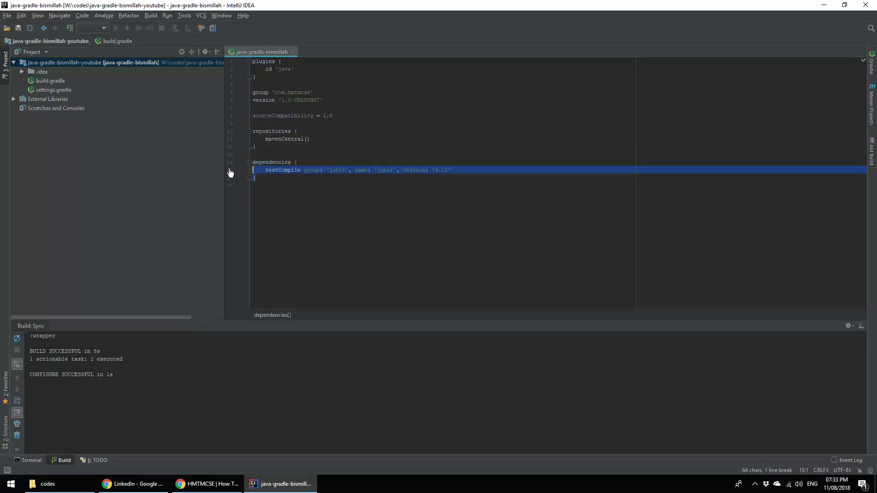
left_click(356, 100)
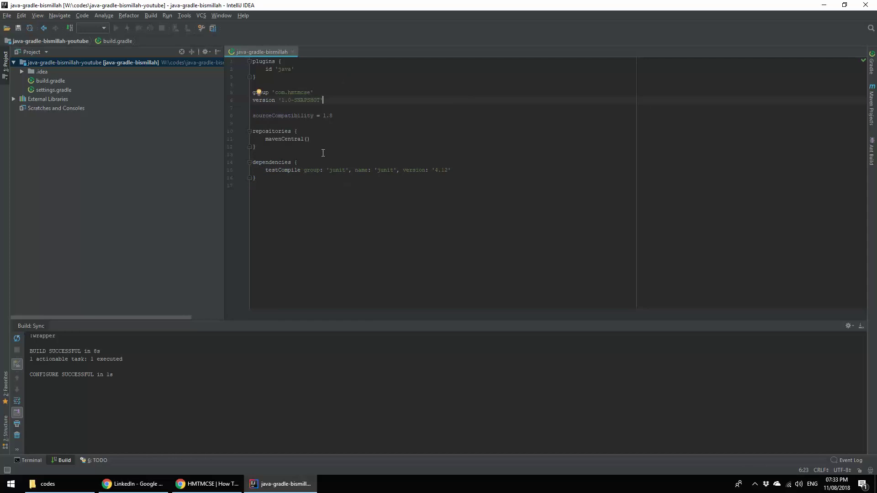
- Compare the tutorial's Gradle project structure while importing the pending Gradle changes in IntelliJ
left_click(208, 484)
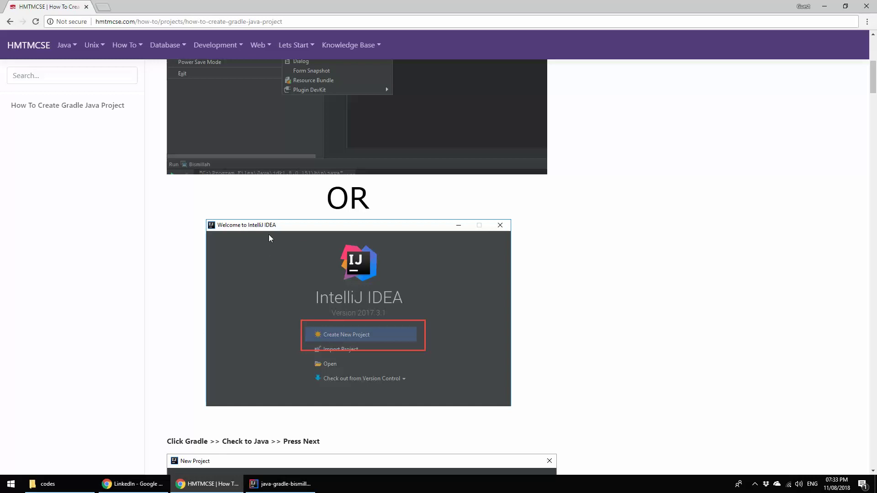
scroll(271, 243, "down", 5)
scroll(273, 244, "down", 4)
scroll(272, 244, "down", 4)
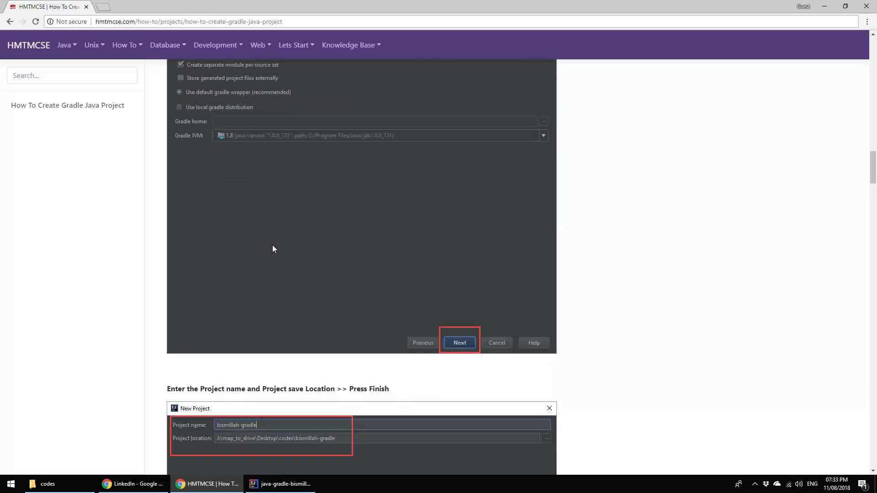
scroll(274, 246, "down", 4)
scroll(274, 246, "down", 5)
scroll(272, 250, "down", 3)
scroll(277, 219, "up", 3)
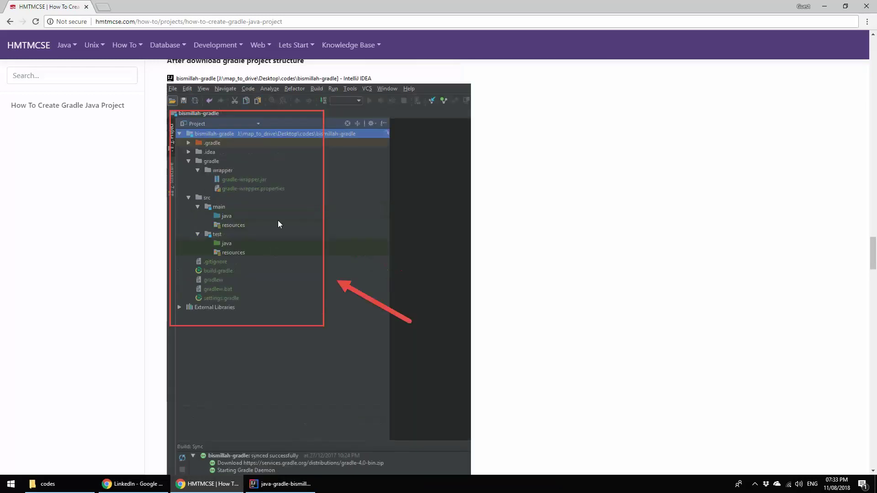
scroll(205, 226, "up", 1)
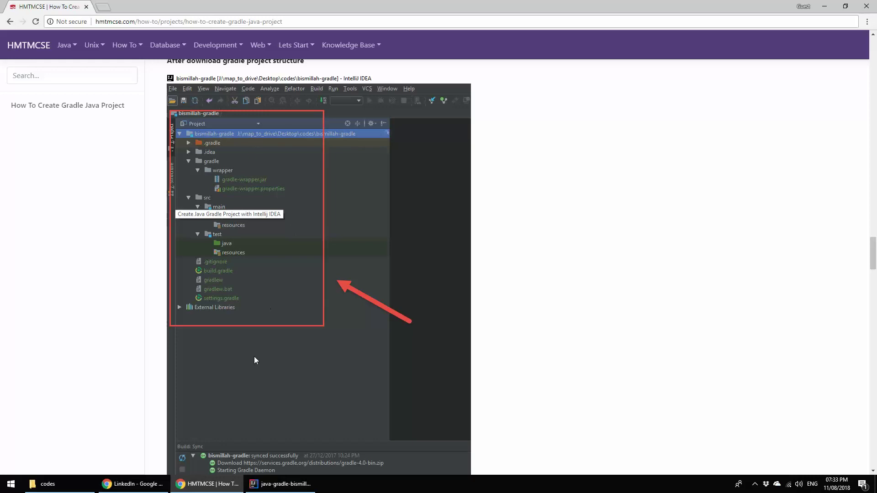
left_click(281, 483)
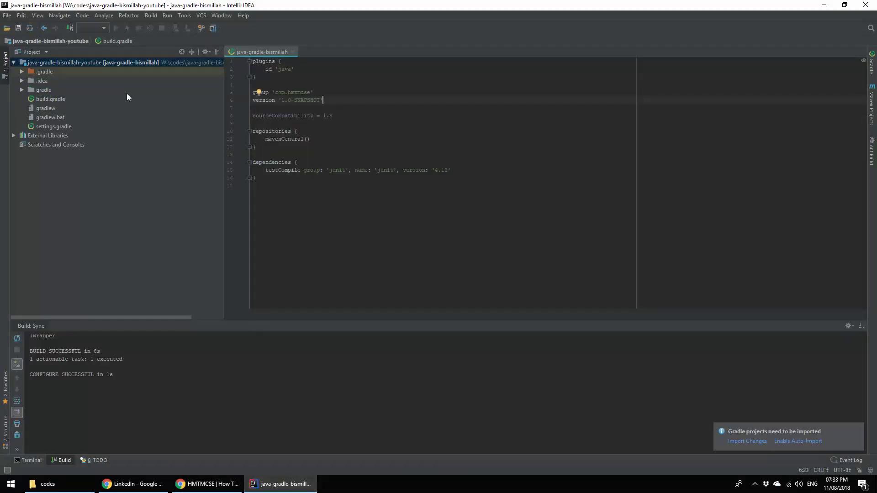
left_click(747, 441)
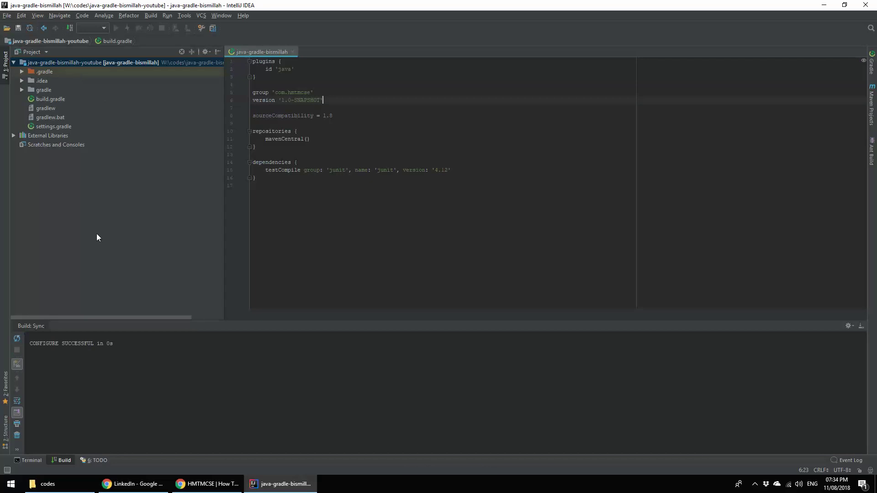
left_click(209, 483)
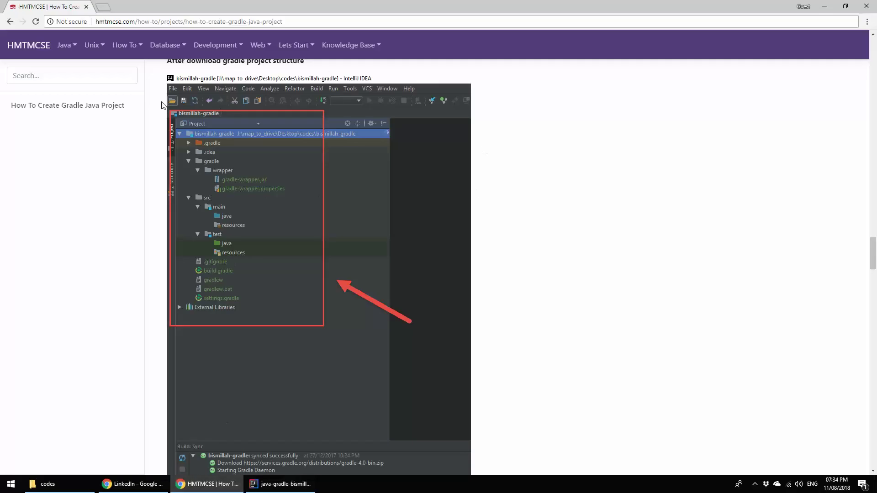
scroll(164, 131, "up", 2)
scroll(339, 153, "up", 1)
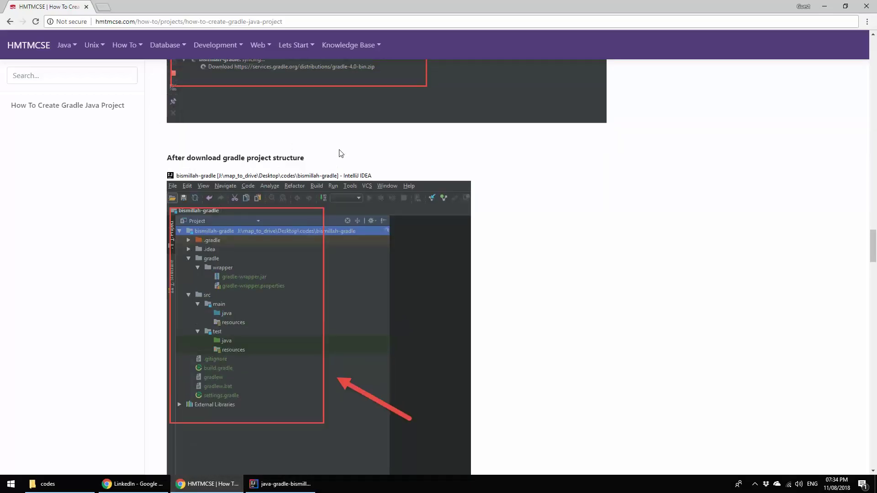
scroll(340, 152, "down", 4)
scroll(288, 179, "up", 2)
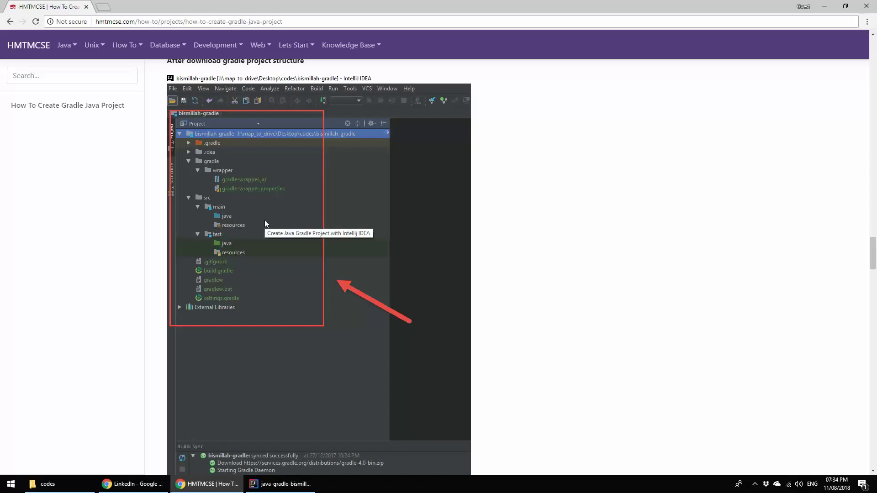
left_click(283, 483)
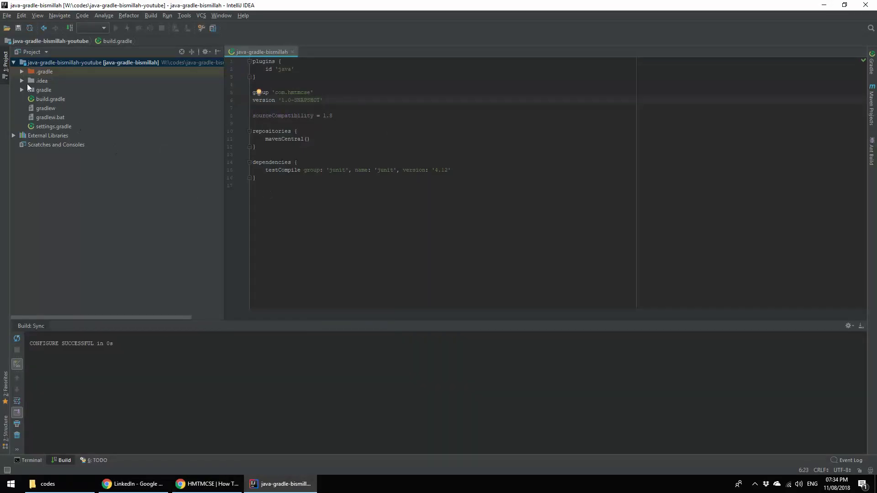
- Enable 'Create directories for empty content roots automatically' in the Gradle build-tool settings
left_click(201, 28)
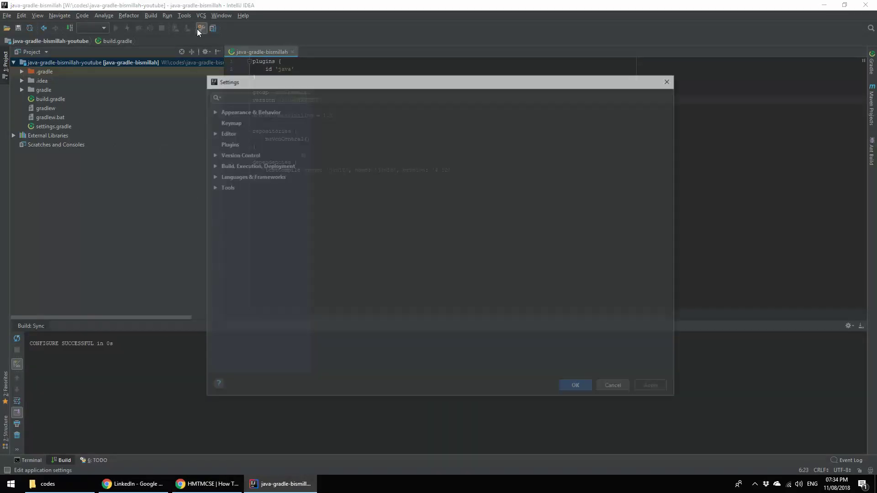
left_click(214, 256)
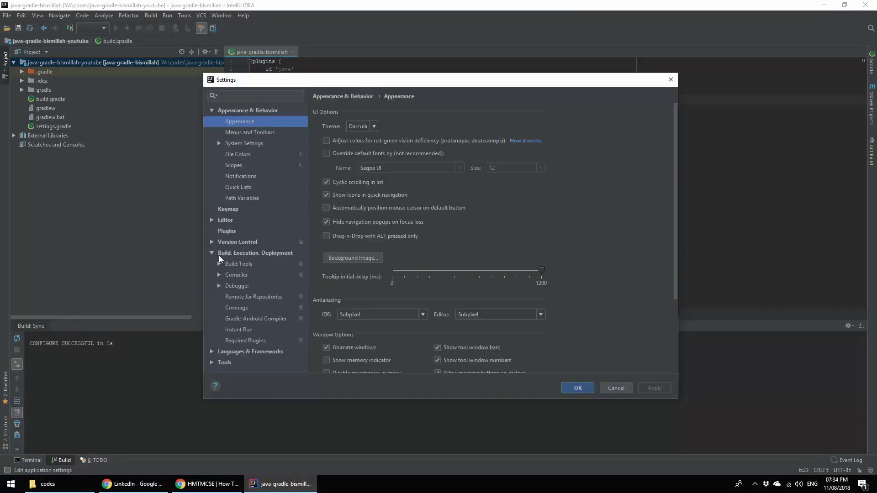
left_click(254, 252)
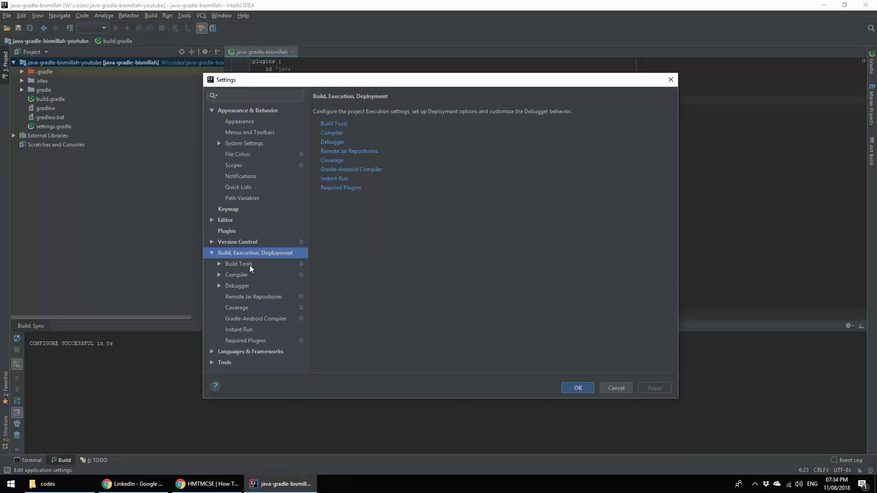
left_click(239, 265)
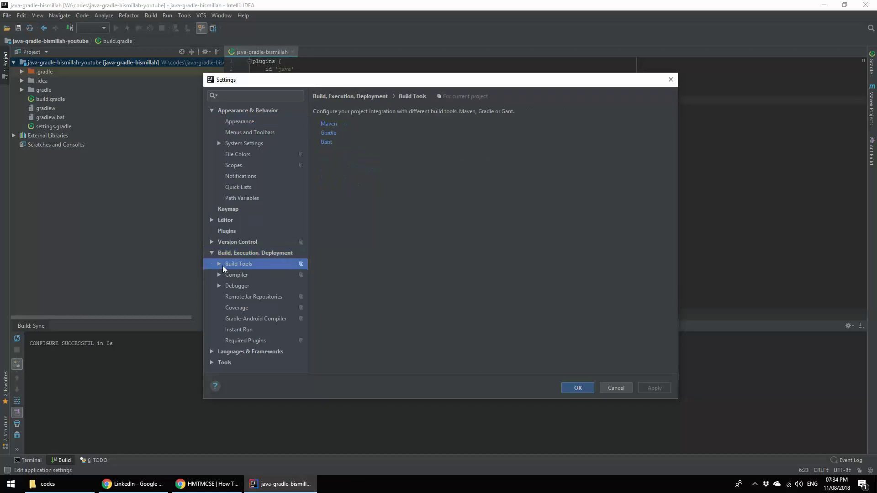
left_click(220, 264)
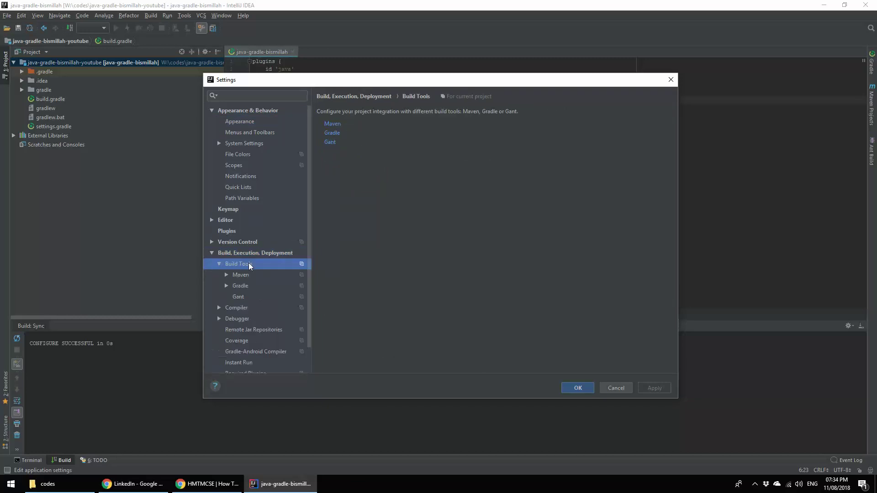
left_click(238, 286)
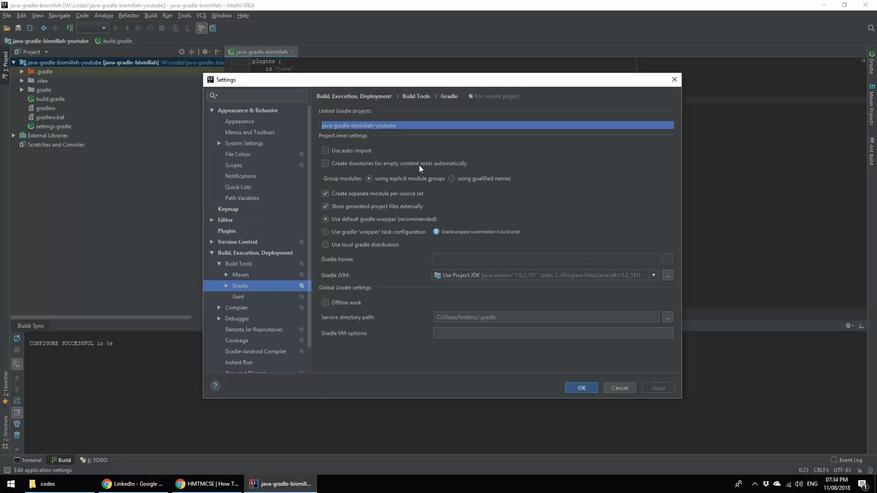
left_click(325, 164)
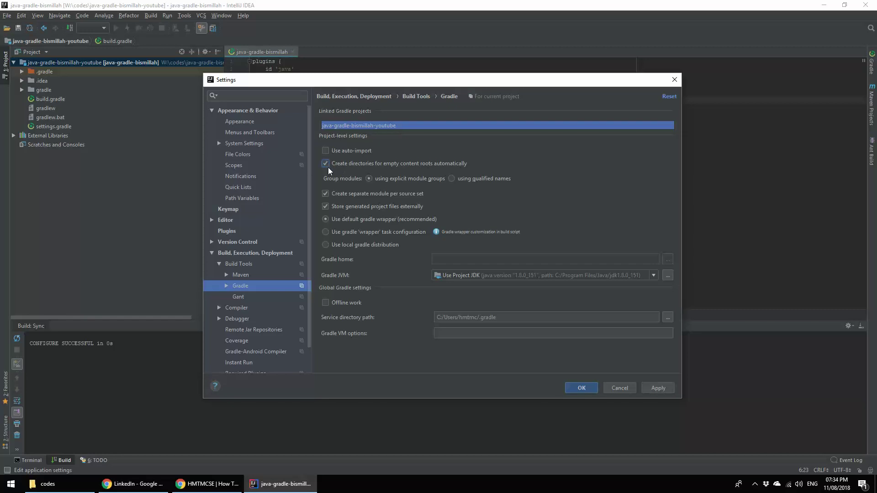
left_click(663, 391)
left_click(581, 388)
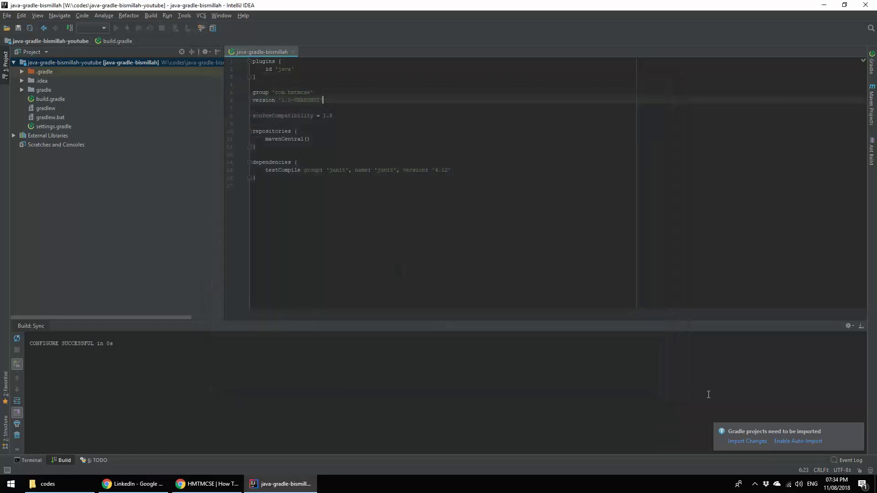
- Reimport Gradle and expand src, main and test, then compare with the tutorial page
left_click(746, 442)
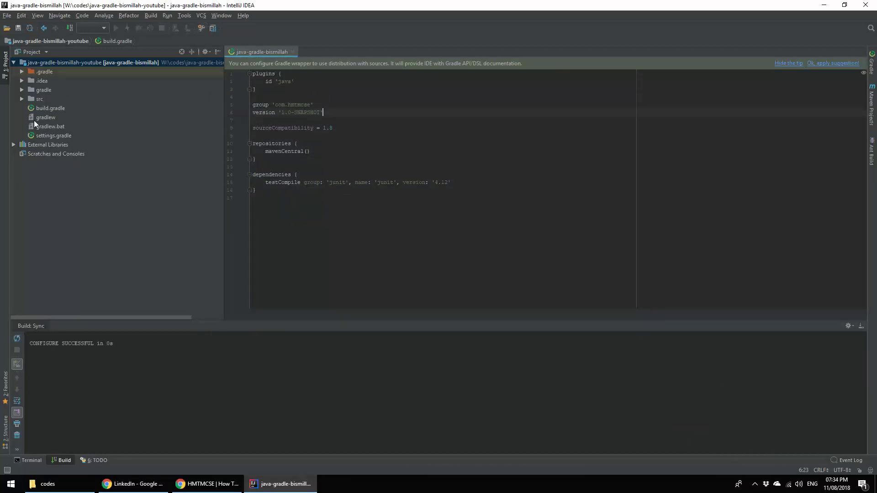
left_click(22, 101)
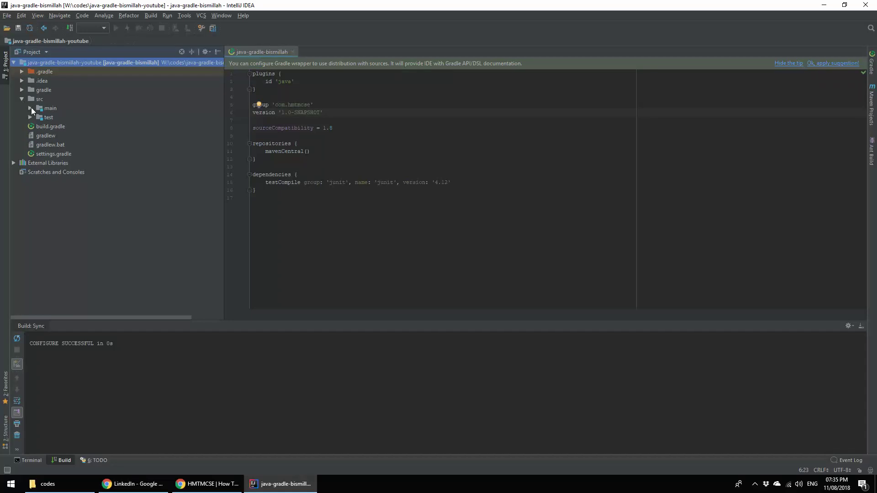
left_click(30, 108)
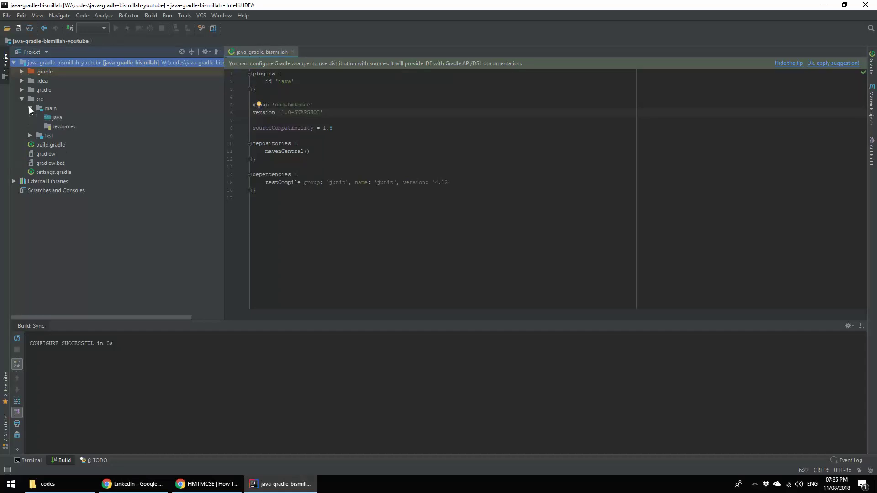
left_click(30, 135)
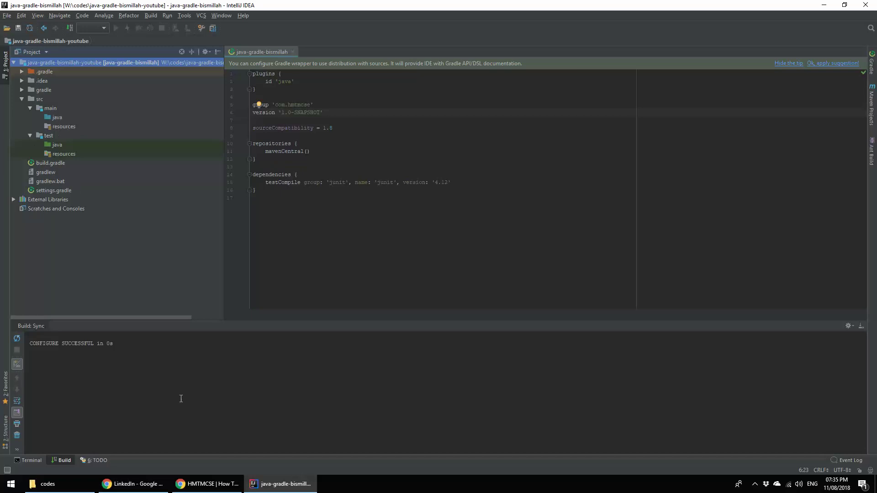
left_click(209, 484)
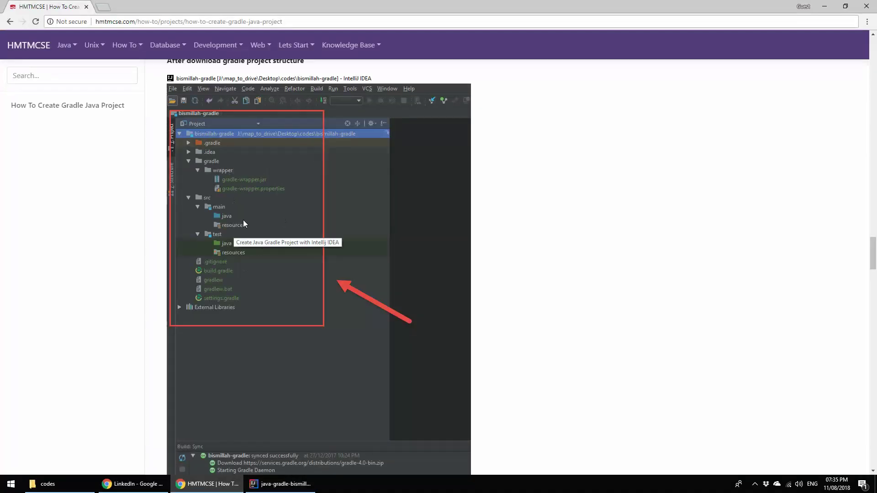
- Read the tutorial's Gradle directory structure description in Chrome, then go back to IntelliJ IDEA
left_click(286, 484)
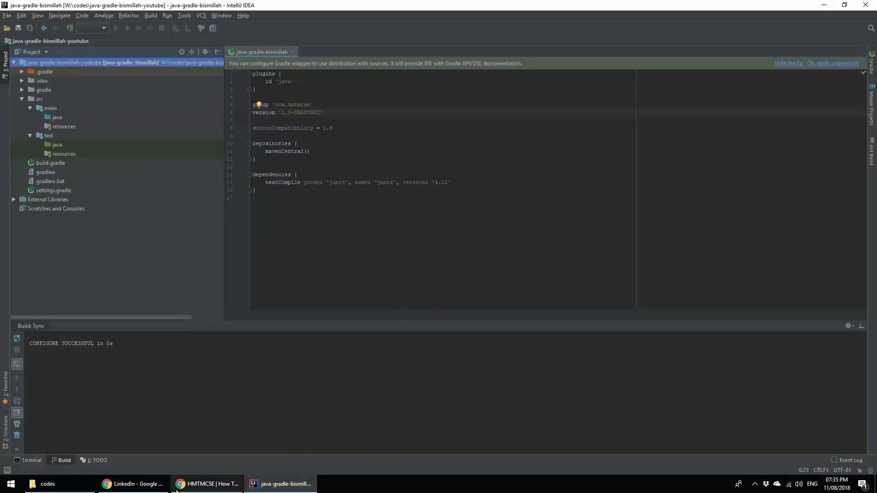
left_click(209, 484)
scroll(318, 253, "down", 5)
scroll(319, 253, "down", 5)
scroll(282, 249, "up", 1)
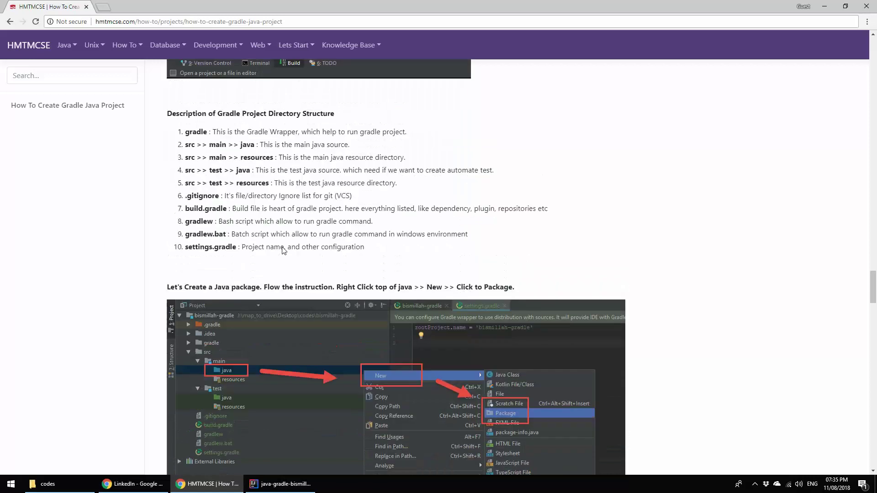
scroll(282, 250, "up", 1)
left_click_drag(367, 316, 168, 171)
left_click(244, 180)
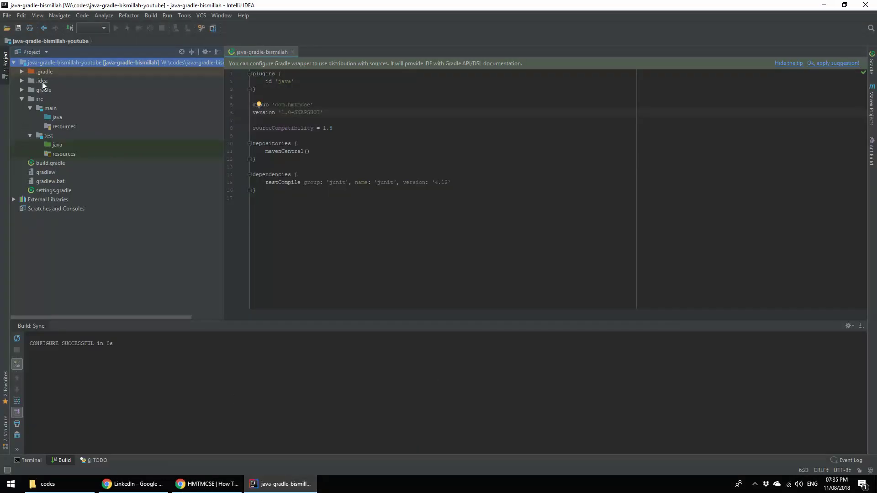
- Inspect the .idea, gradle, src, main and test folders in the Project tree
left_click(42, 81)
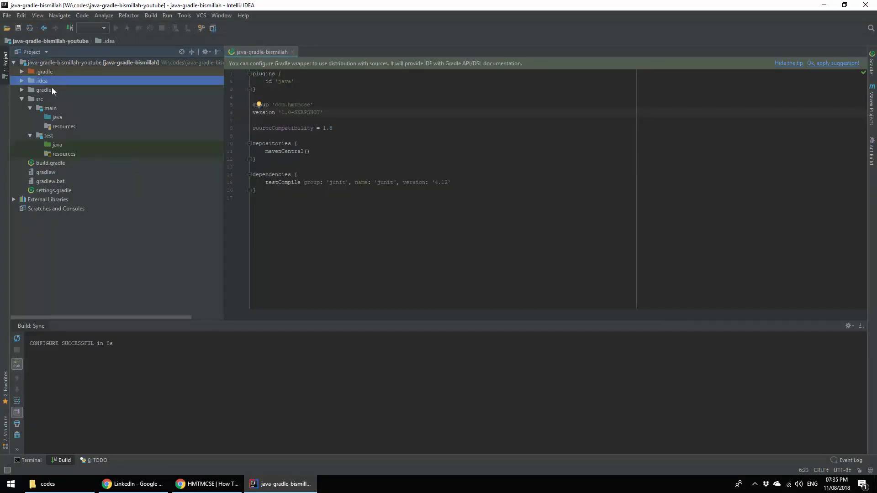
left_click(35, 90)
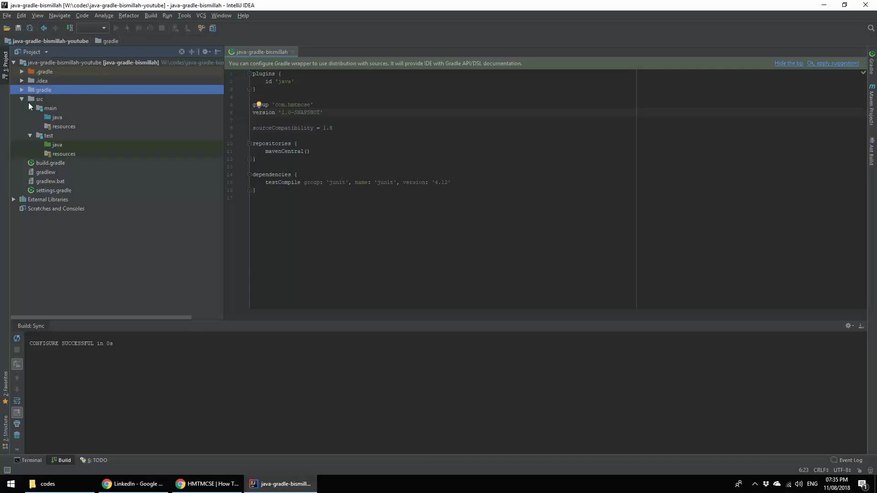
left_click(40, 99)
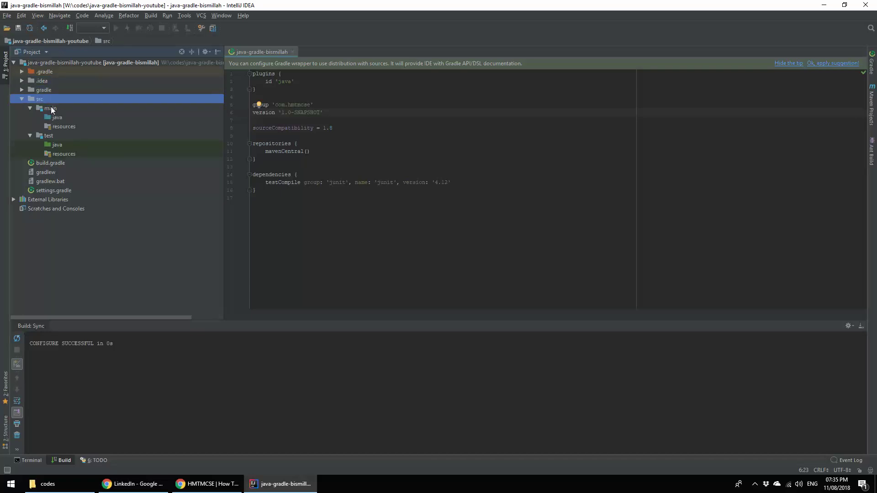
left_click(51, 109)
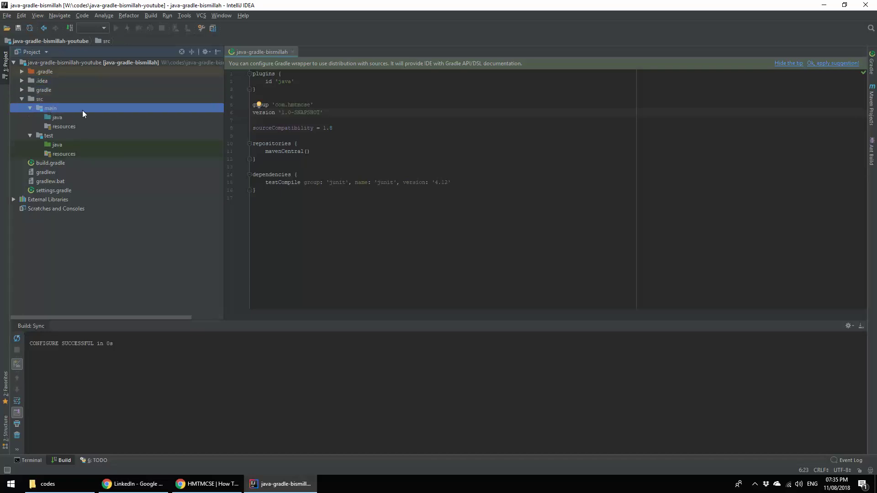
left_click(48, 135)
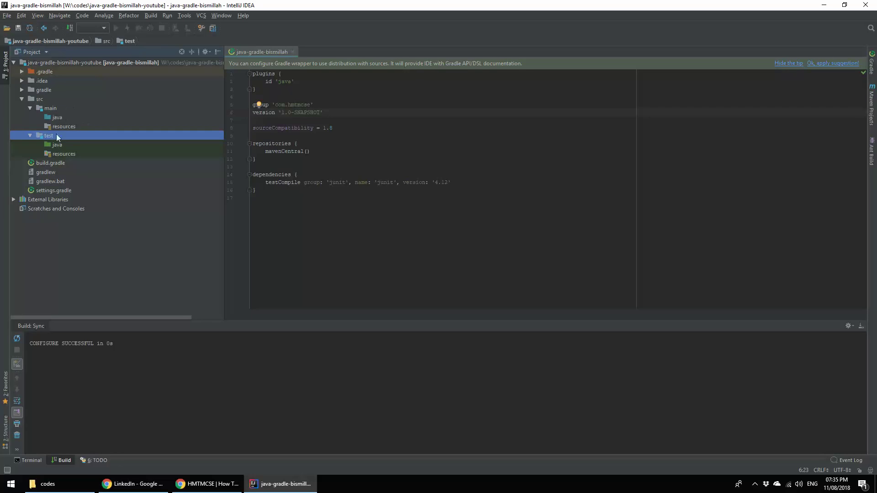
- Inspect build.gradle, gradlew and gradlew.bat, then open settings.gradle showing rootProject.name 'java-gradle-bismillah'
left_click(50, 163)
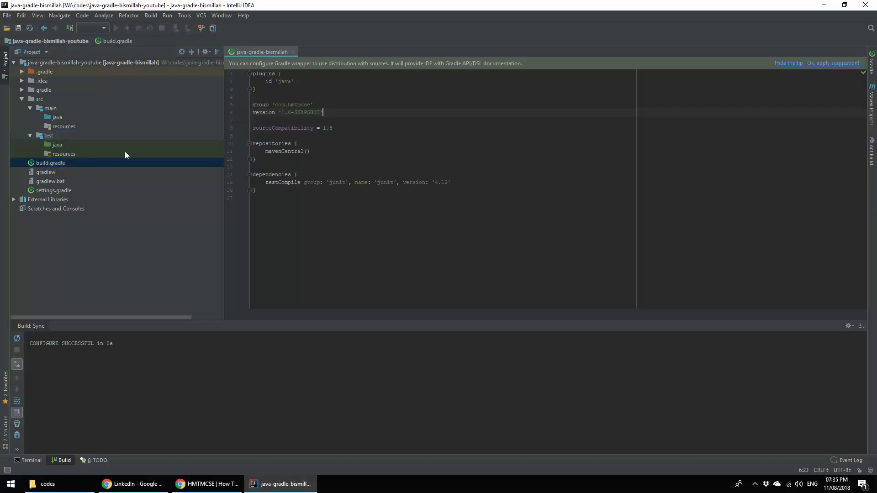
left_click(43, 172)
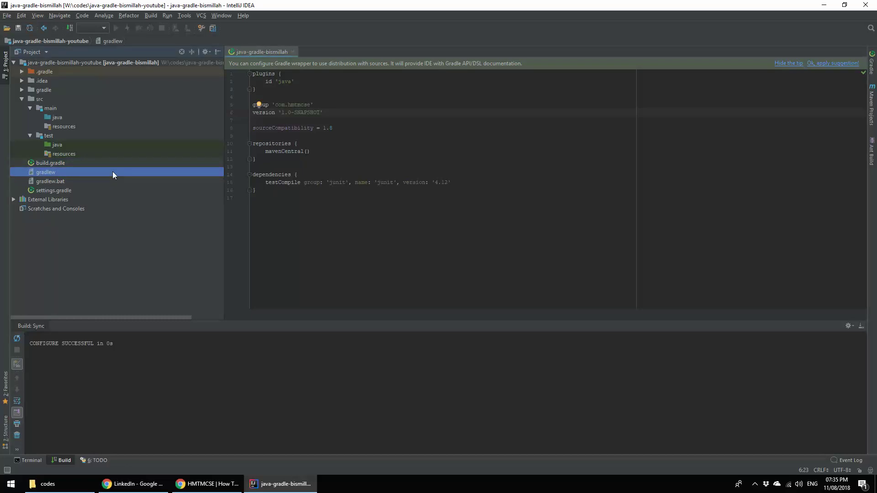
left_click(53, 182)
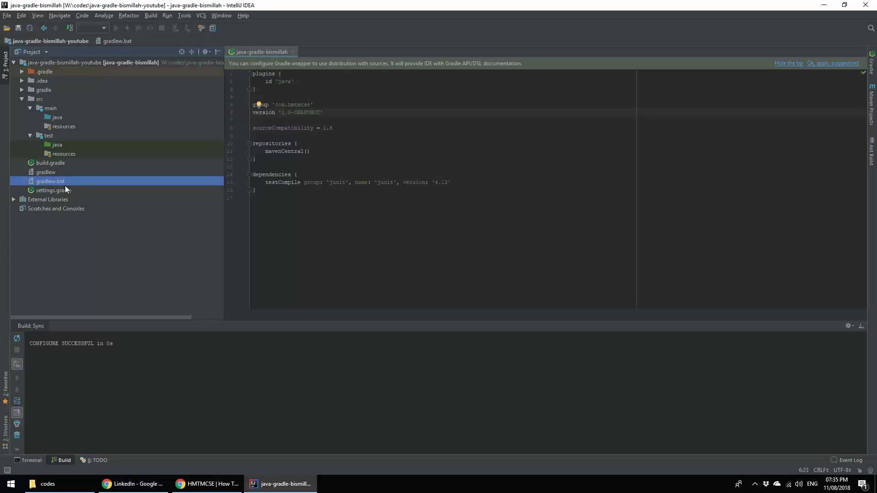
double_click(41, 190)
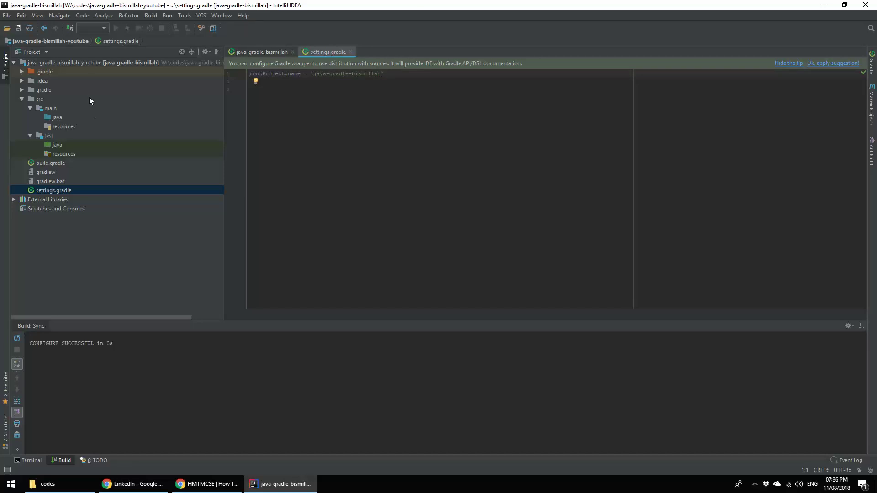
left_click(54, 118)
- Create the class com.hmtmcse.JavaBismillah in src/main/java, correcting a typo in its name
right_click(54, 119)
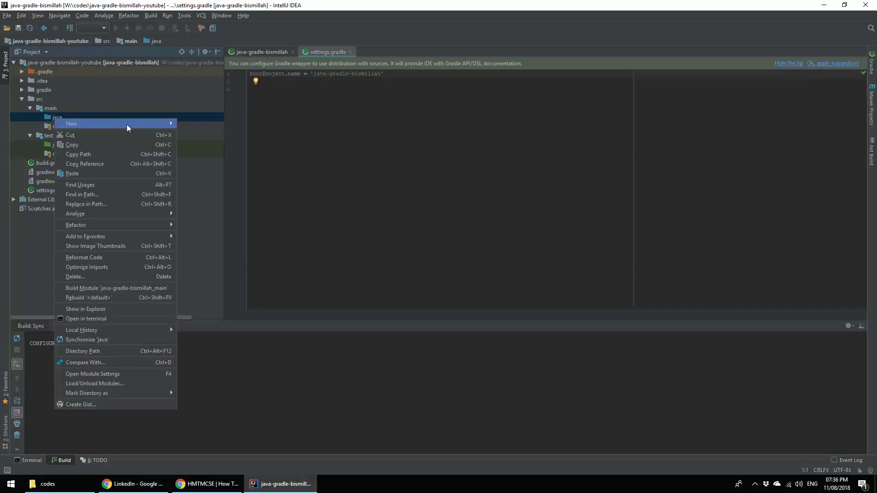
mouse_move(109, 123)
left_click(216, 123)
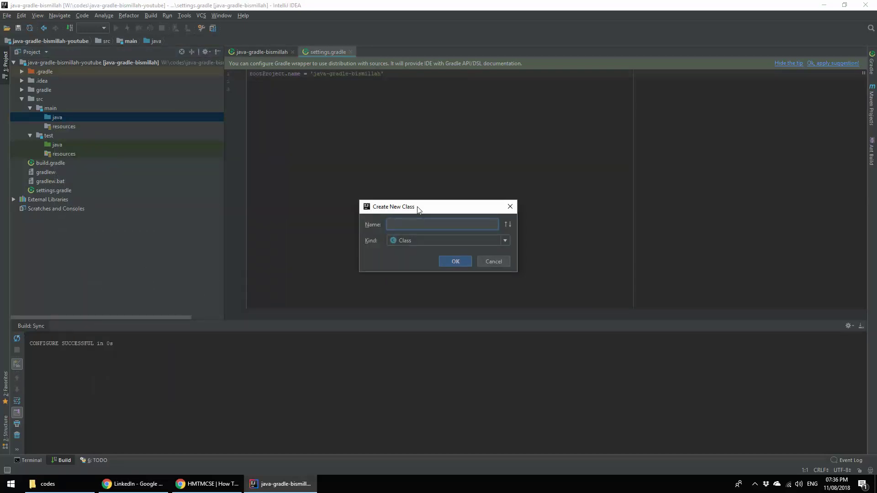
type("com")
type("hmtmcse")
type("Jaba")
key("BackSpace")
type("vaBism")
type("illah")
key("ctrl+a")
key("Return")
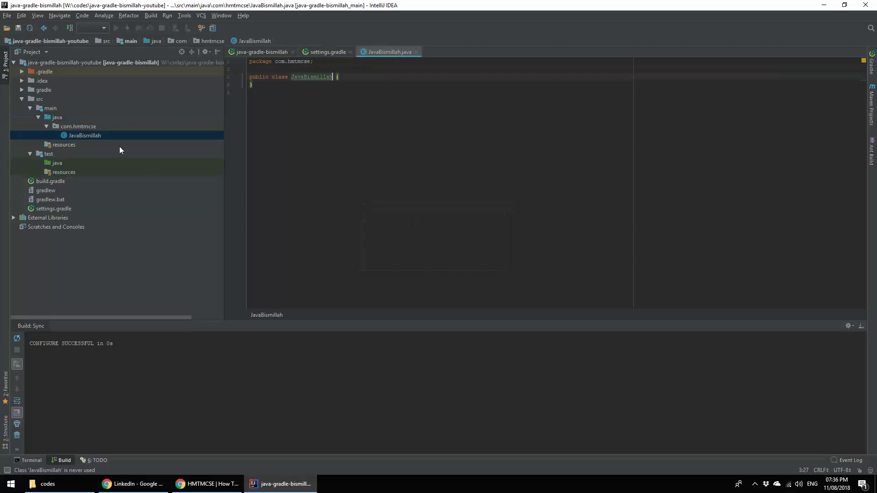
left_click(89, 135)
- Add blank lines in JavaBismillah and expand psvm into a main method
key("Escape")
left_click(251, 69)
key("Return")
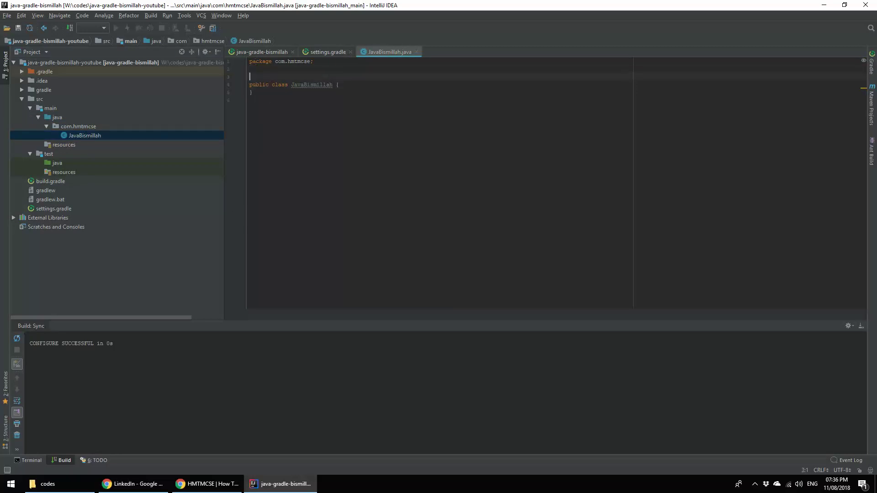
left_click(338, 85)
key("Return")
key("Return")
type("ps")
type("vm")
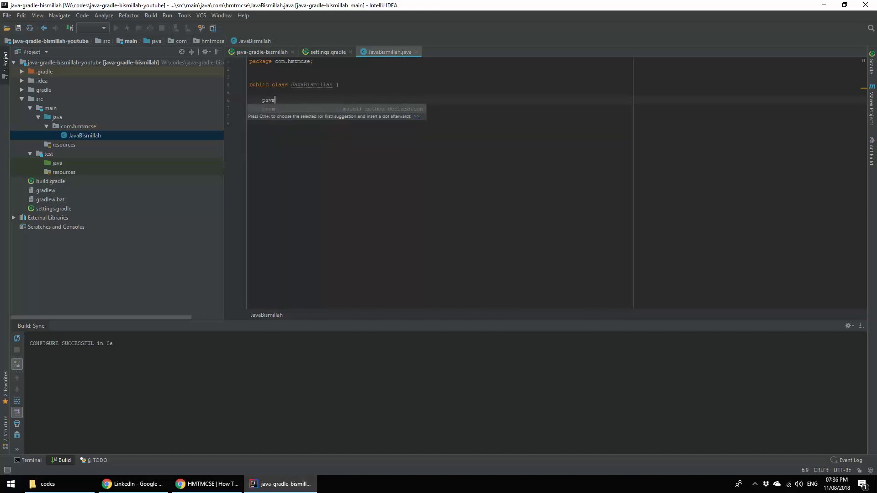
key("Tab")
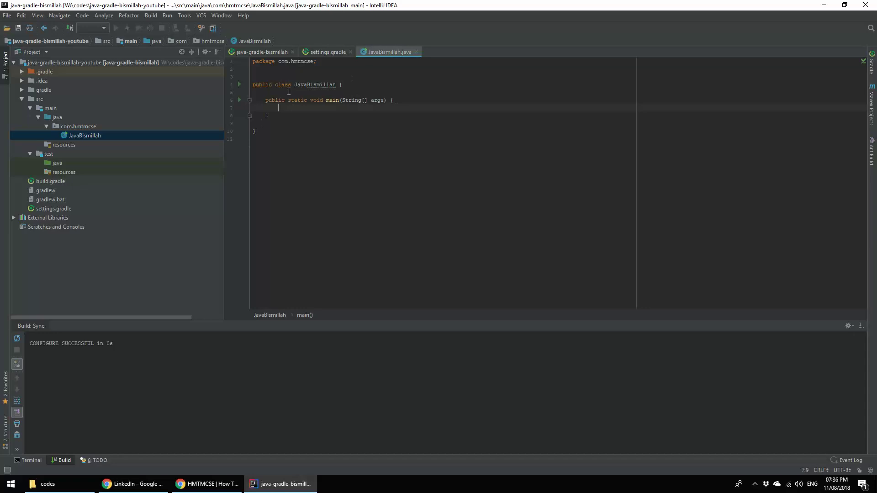
- Write System.out.println("Java Bismillah or Hello World"); inside main, fixing the spelling
left_click(297, 84)
key("Down")
key("Return")
left_click(283, 120)
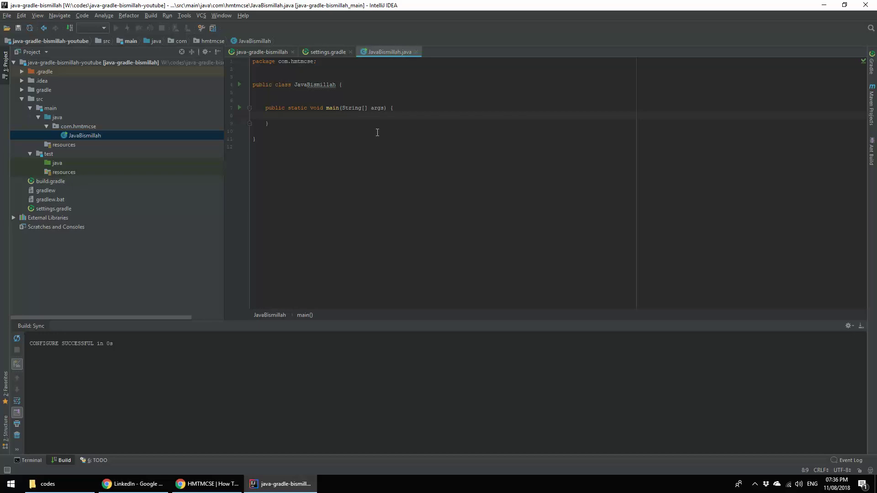
key("Return")
type("System.")
type("out.p")
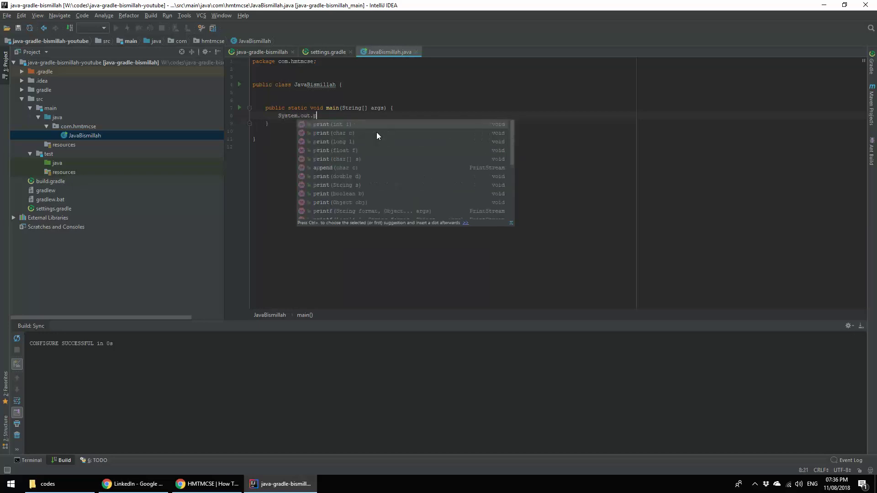
type("rintl")
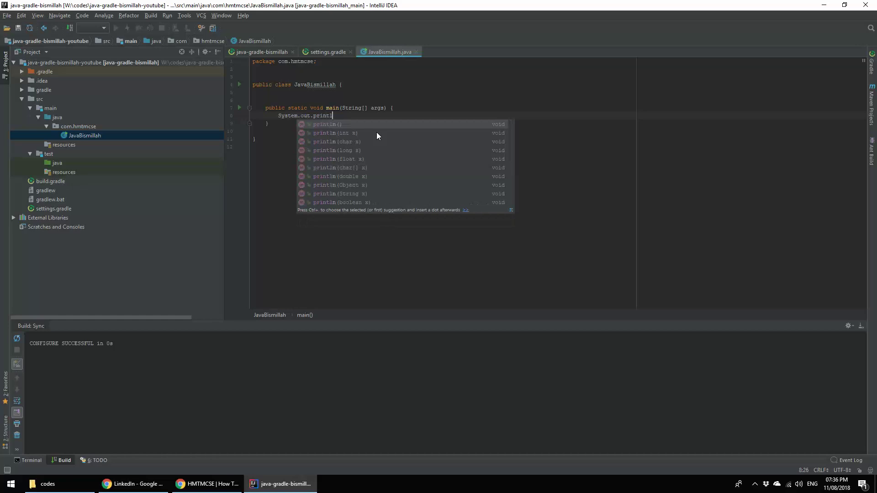
key("Return")
type("\"")
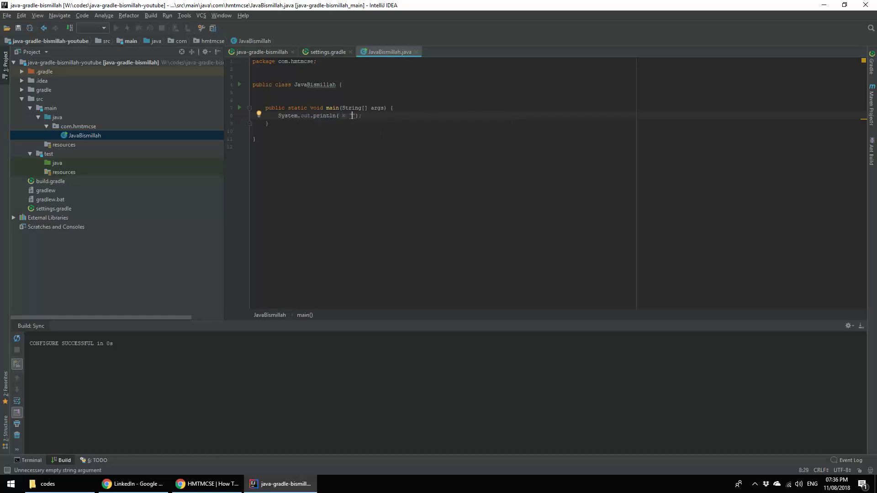
type("Java Bi")
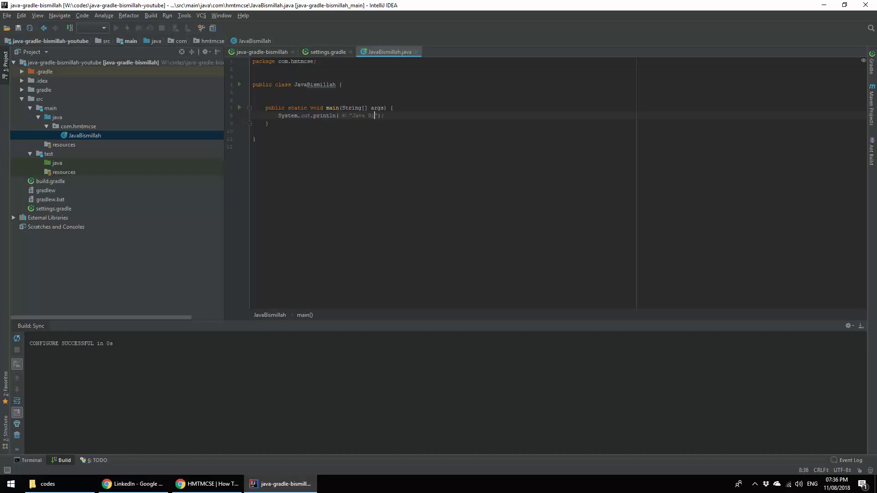
type("smillah on ")
type("Hea")
type("loW")
type(" Wor")
type("ld")
key("BackSpace")
right_click(286, 130)
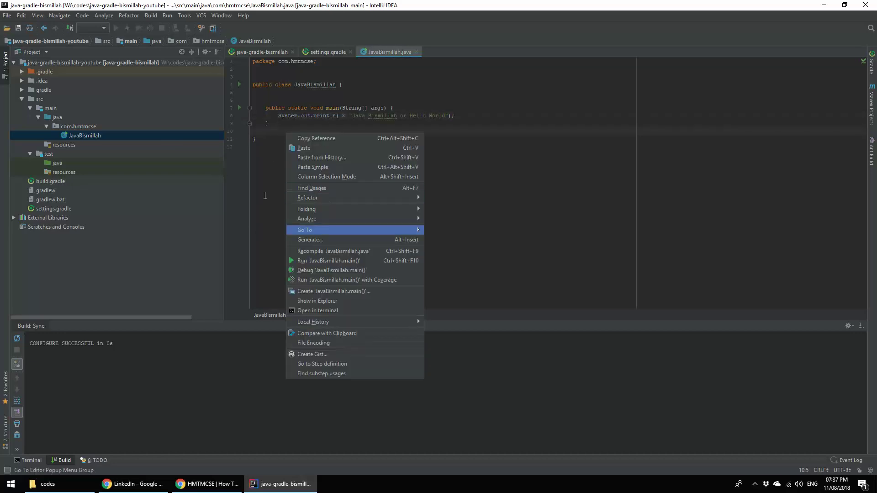
- Run JavaBismillah.main() and select the 'Java Bismillah or Hello World' output line
left_click(327, 261)
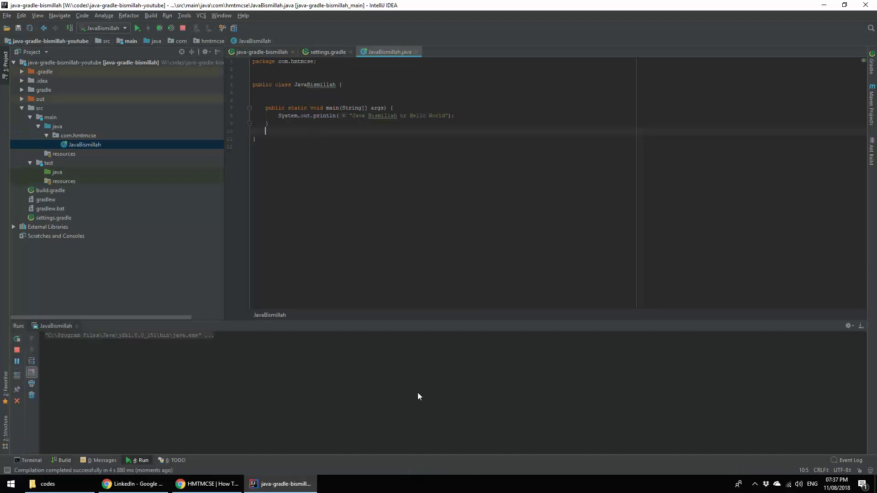
left_click_drag(160, 345, 41, 346)
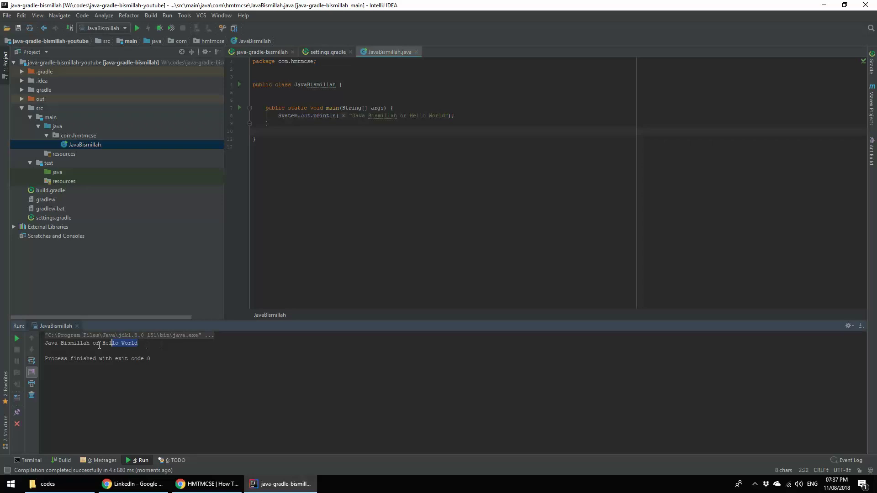
left_click(41, 346)
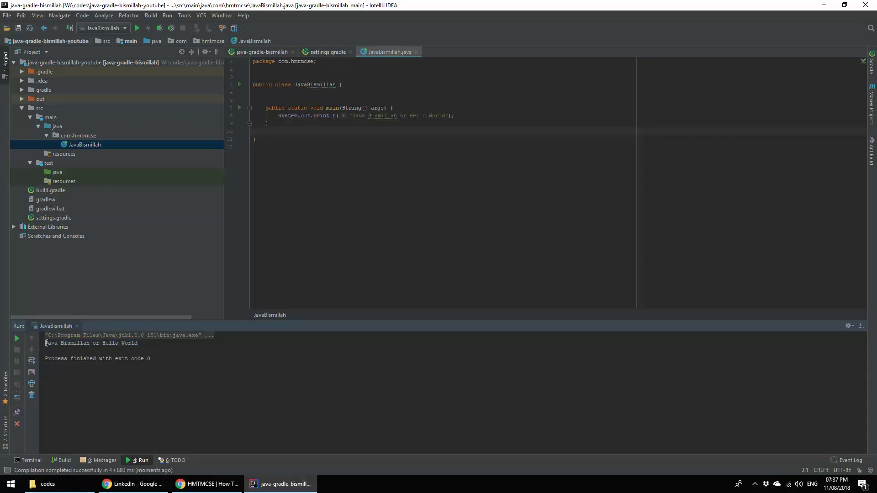
left_click_drag(46, 343, 158, 339)
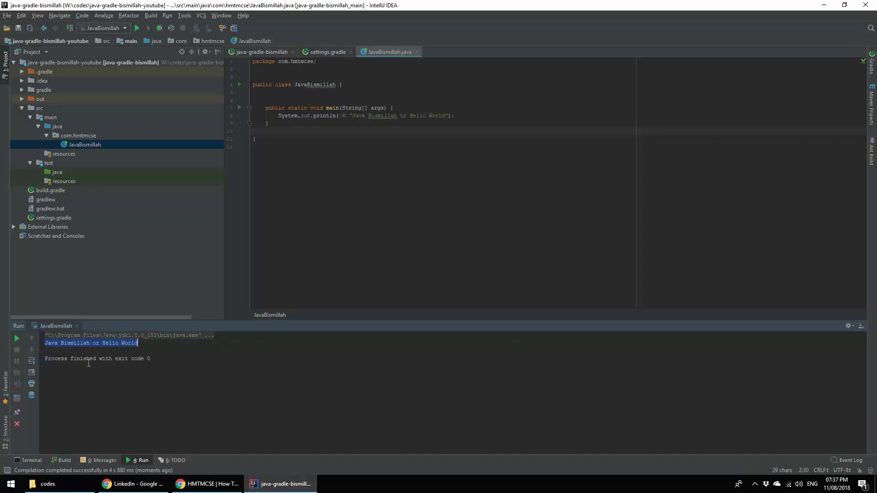
left_click(446, 145)
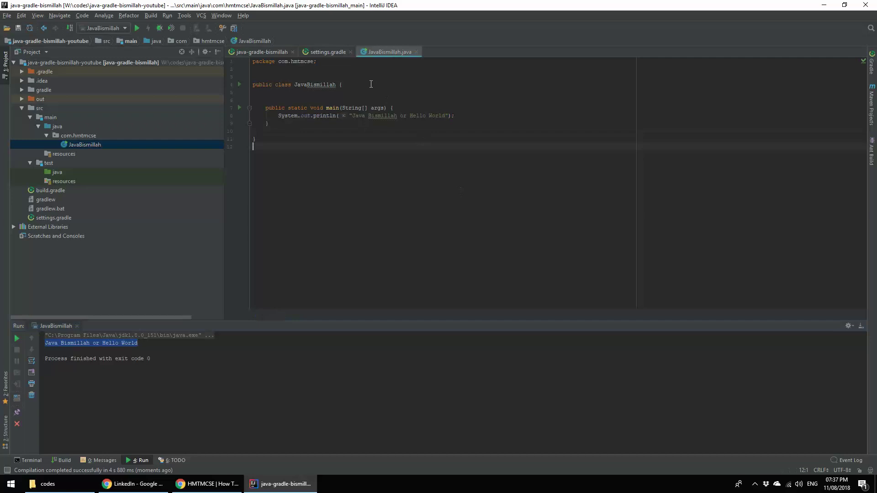